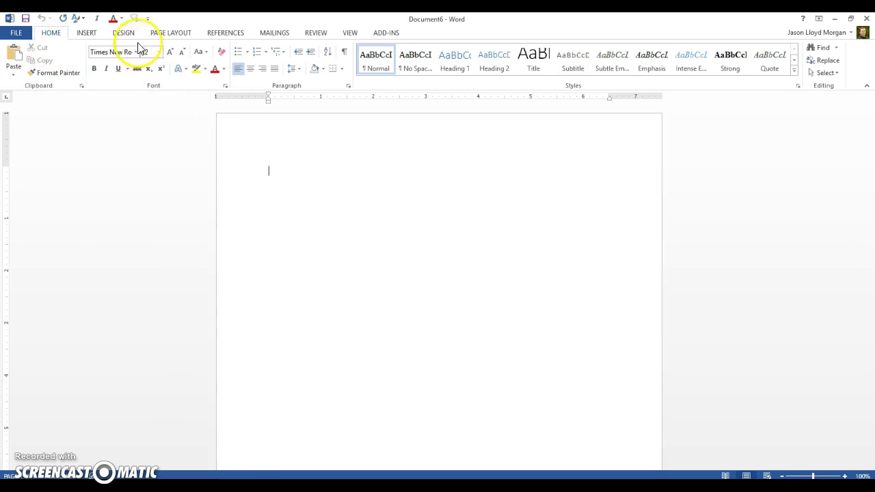
# Step: Apply the Normal margin preset: 1 inch top, bottom, left and right
pyautogui.click(172, 32)
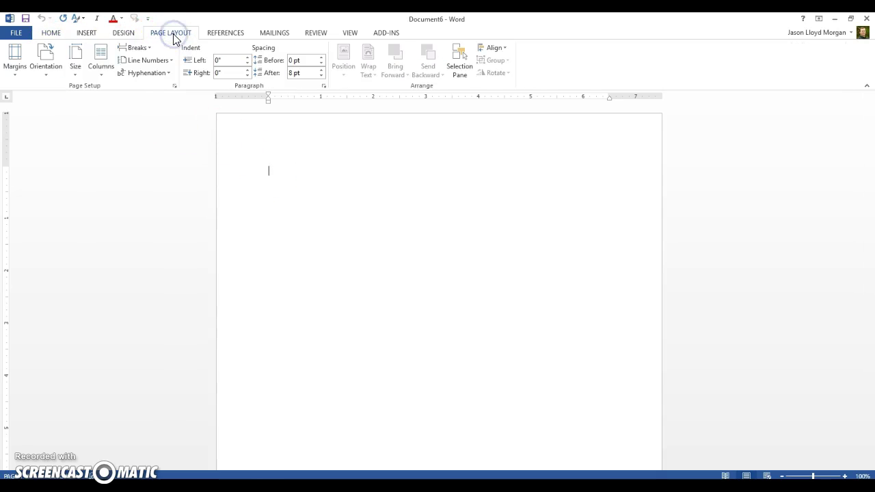
pyautogui.click(17, 62)
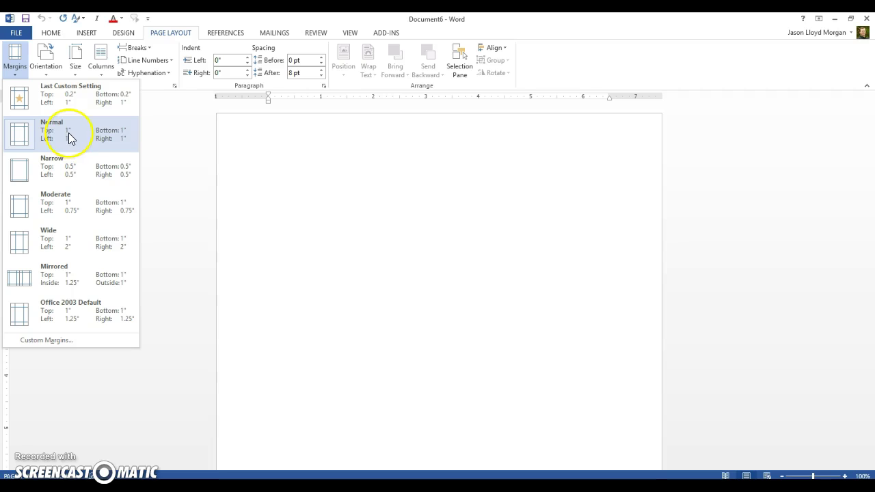
pyautogui.click(25, 134)
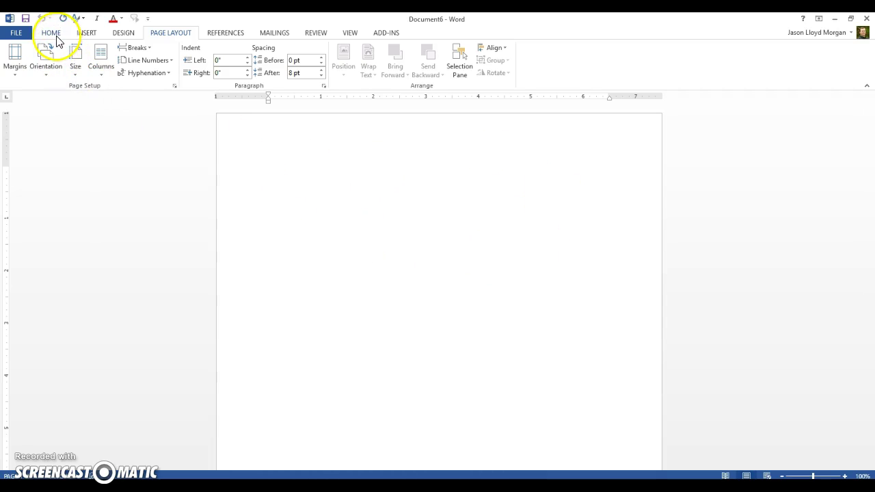
pyautogui.click(53, 34)
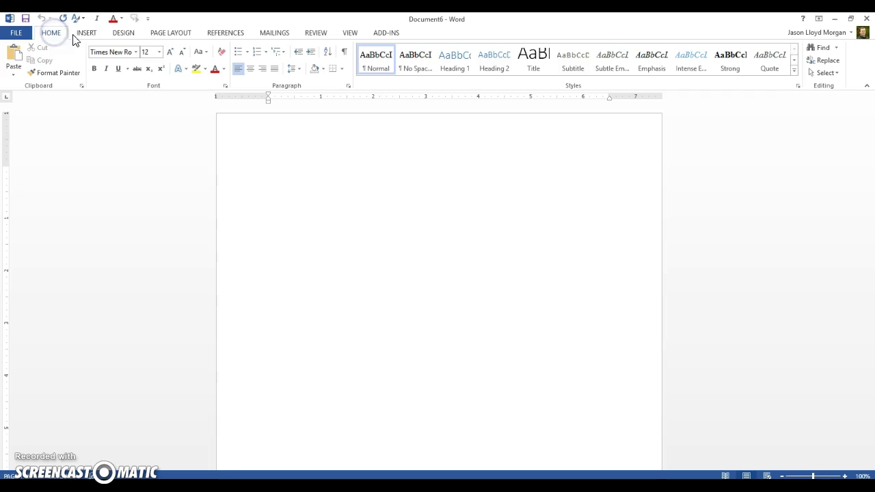
# Step: Set Double line spacing and tick 'Don't add space between paragraphs of the same style'
pyautogui.click(348, 85)
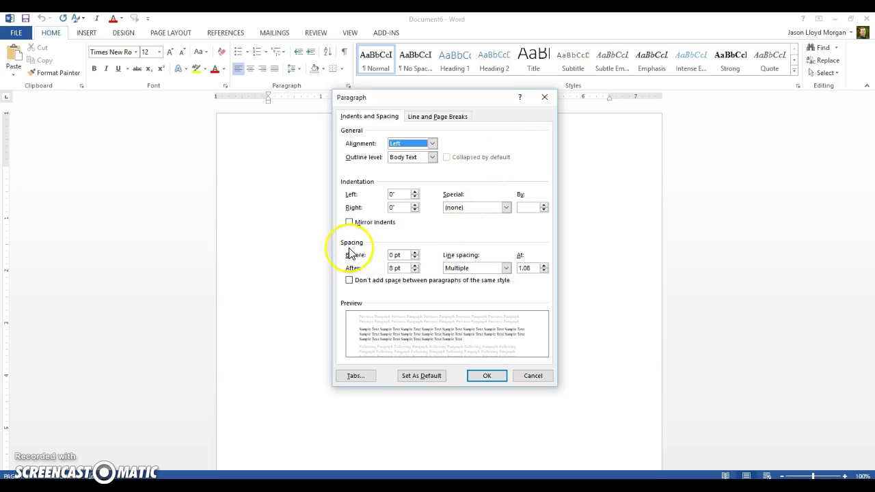
pyautogui.click(507, 268)
pyautogui.click(460, 292)
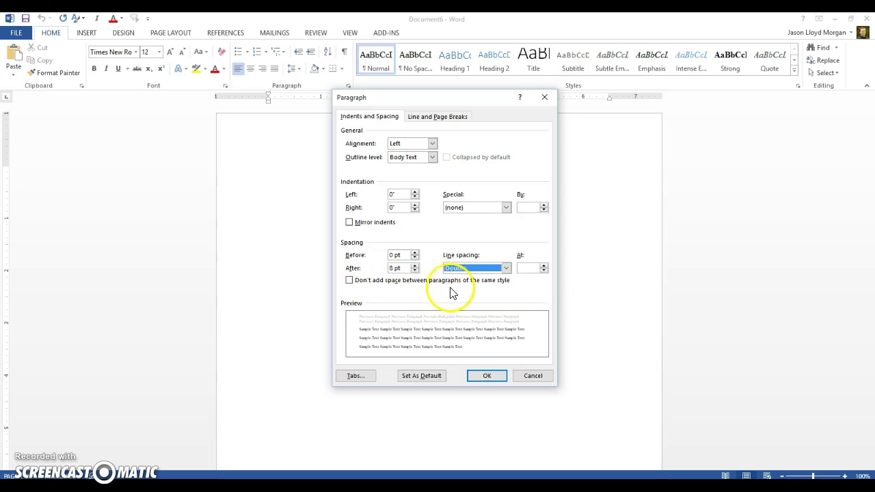
pyautogui.click(349, 280)
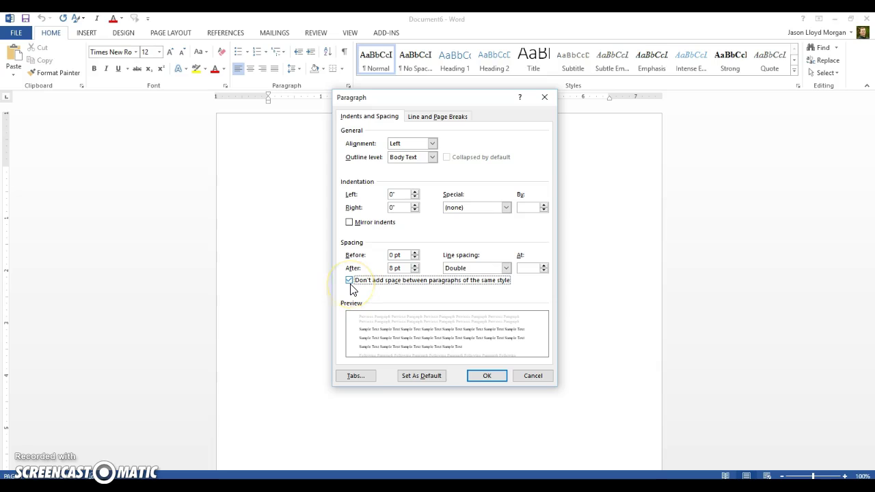
pyautogui.click(484, 375)
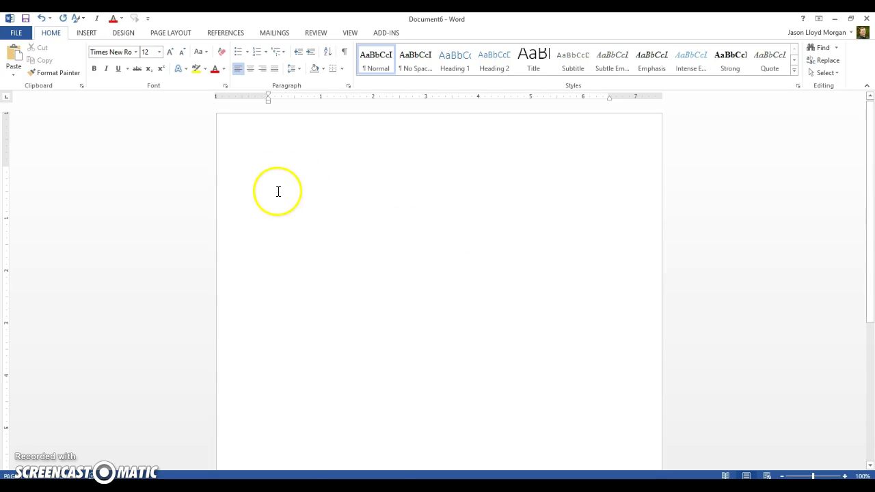
# Step: Reopen the Paragraph dialog to verify the spacing settings, then close it
pyautogui.click(348, 87)
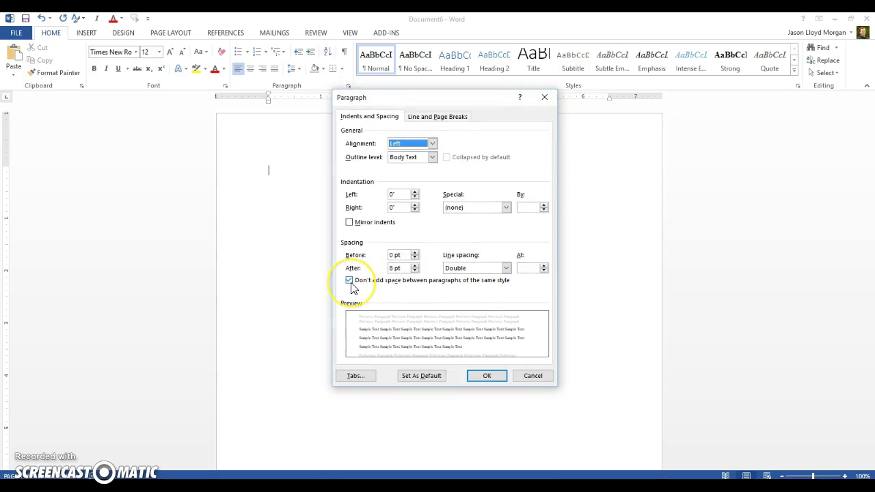
pyautogui.click(497, 380)
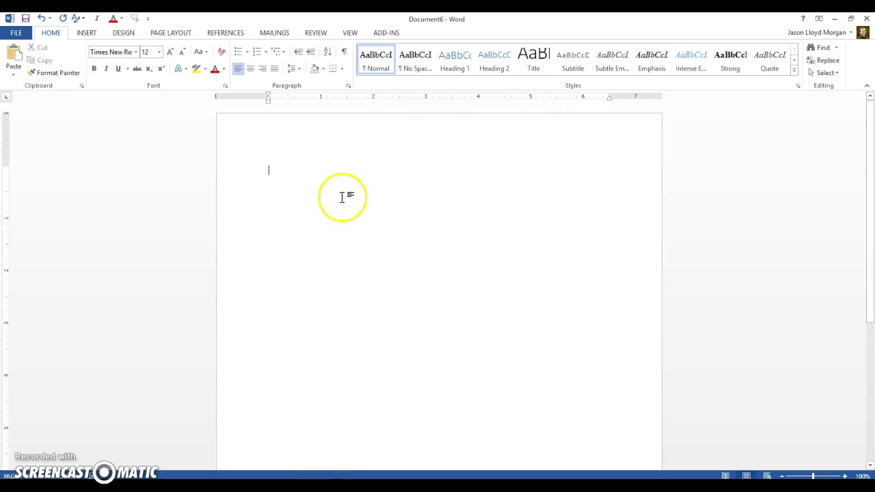
pyautogui.click(328, 195)
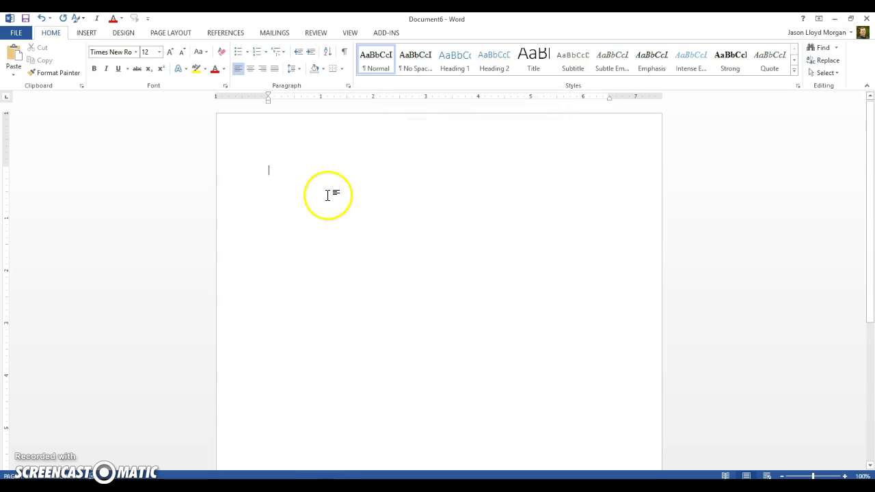
pyautogui.click(269, 136)
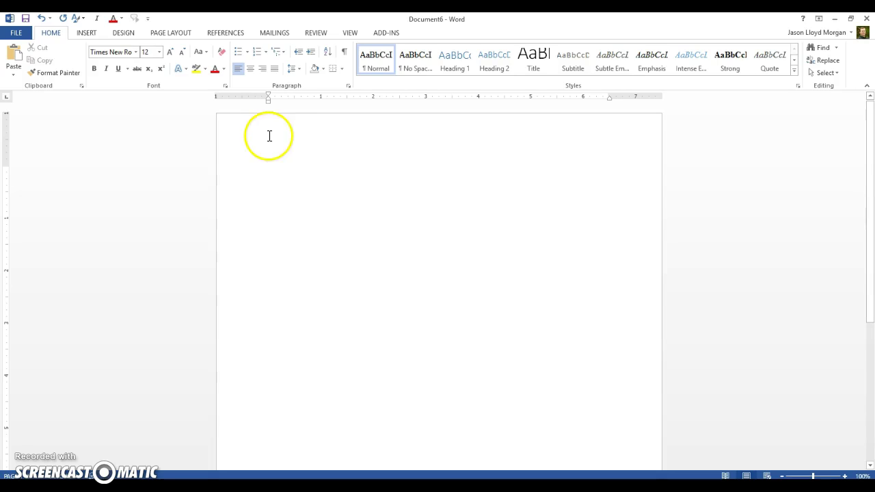
# Step: Enable Different First Page in the header and insert a Plain Number 3 page number
pyautogui.doubleClick(268, 135)
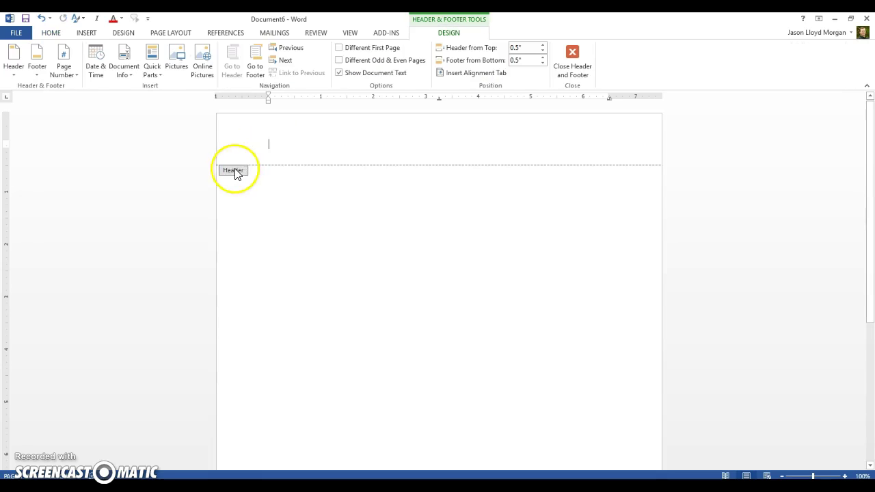
pyautogui.click(398, 147)
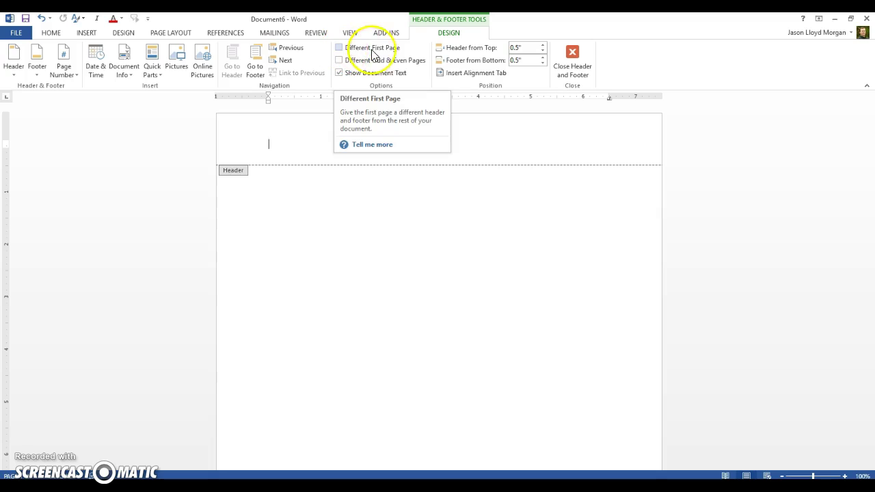
pyautogui.click(340, 51)
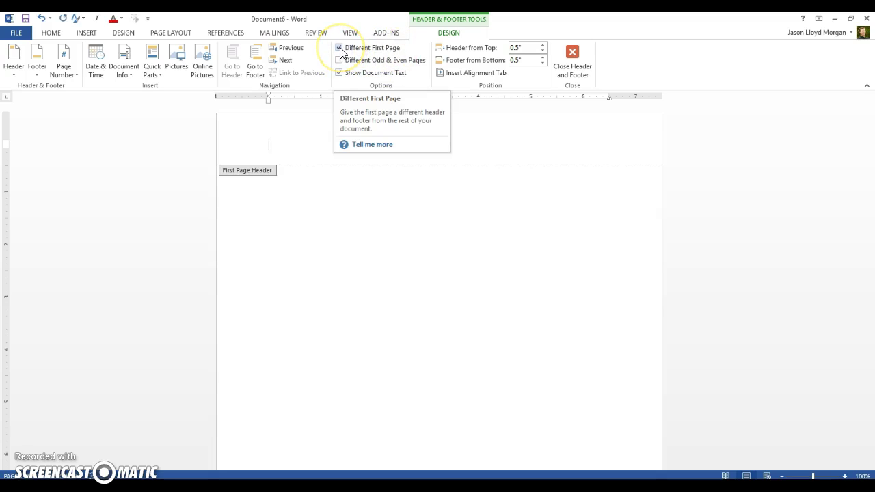
pyautogui.click(267, 146)
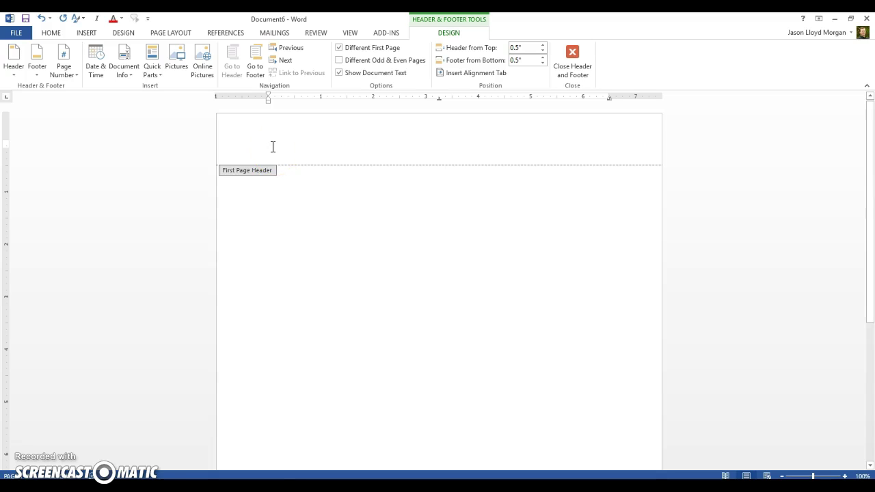
pyautogui.click(65, 68)
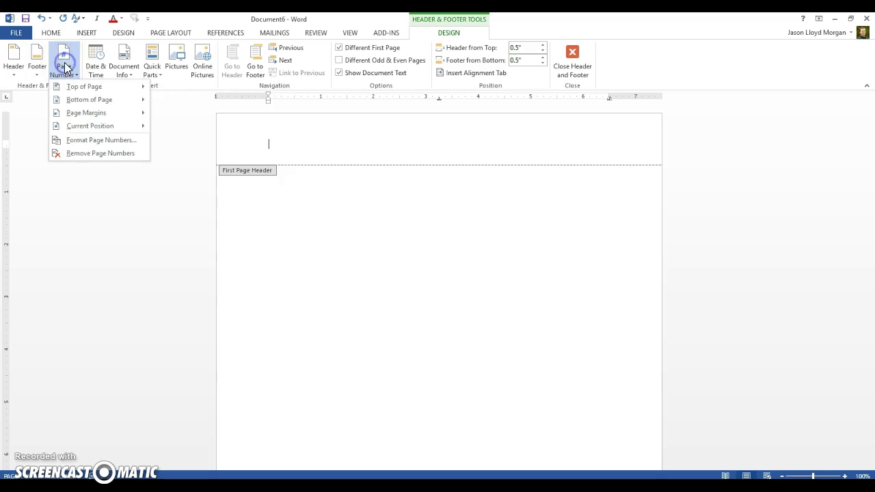
pyautogui.moveTo(71, 90)
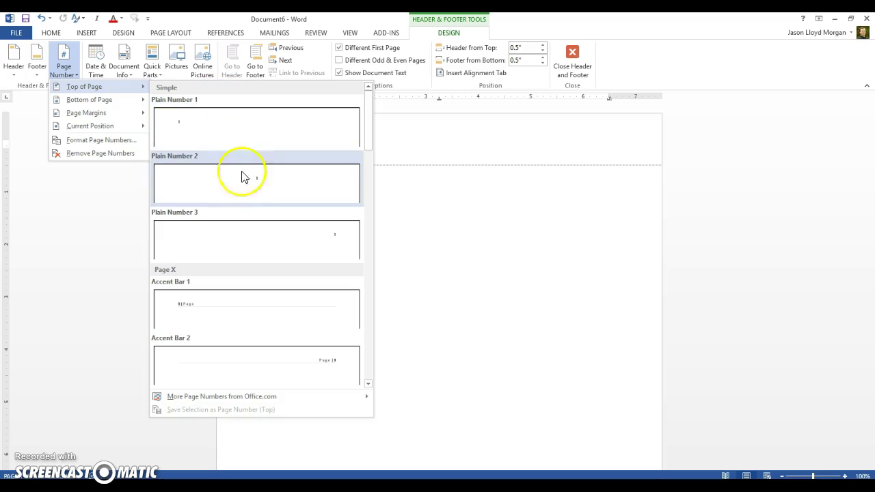
pyautogui.click(305, 243)
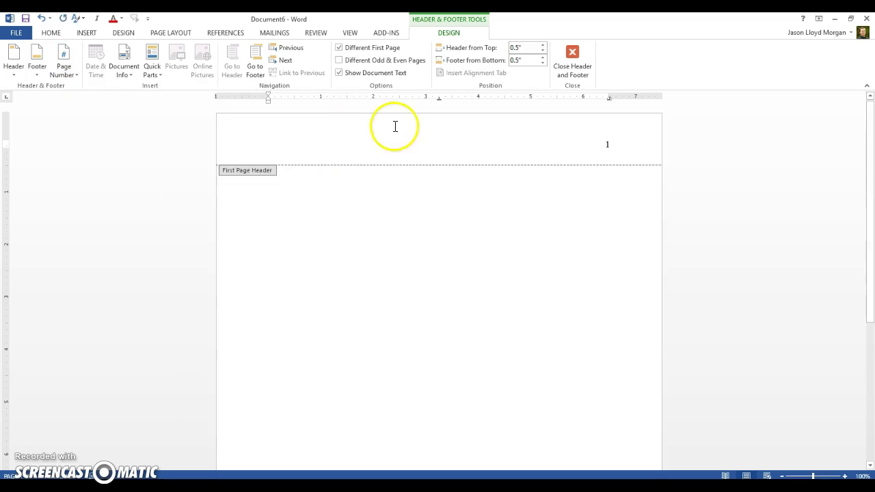
# Step: Type 'Running head: HOW APA FORMATTING SAVED MY LIFE' before page number 1, then close the header
pyautogui.click(52, 33)
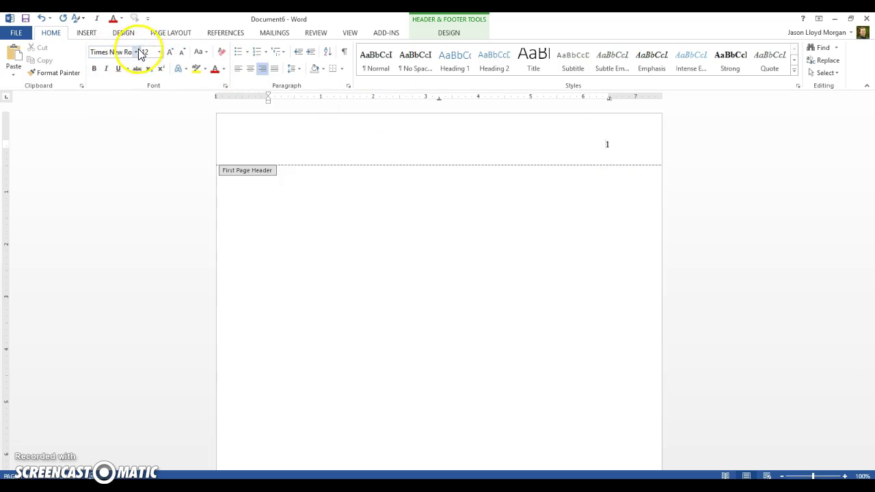
pyautogui.click(452, 24)
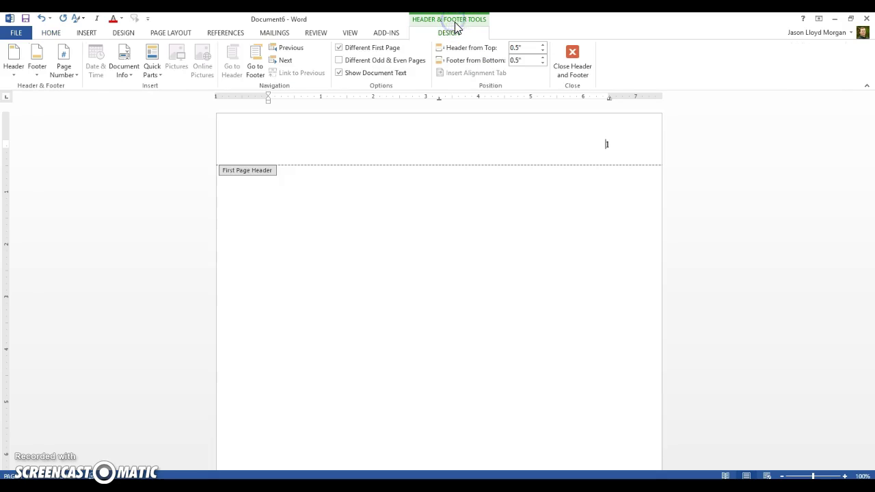
pyautogui.click(553, 148)
pyautogui.write('Running head:')
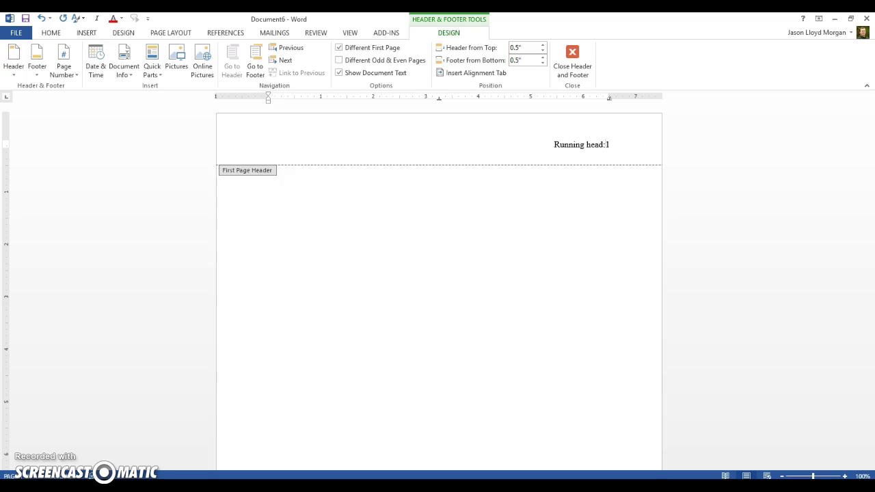
pyautogui.write('APA')
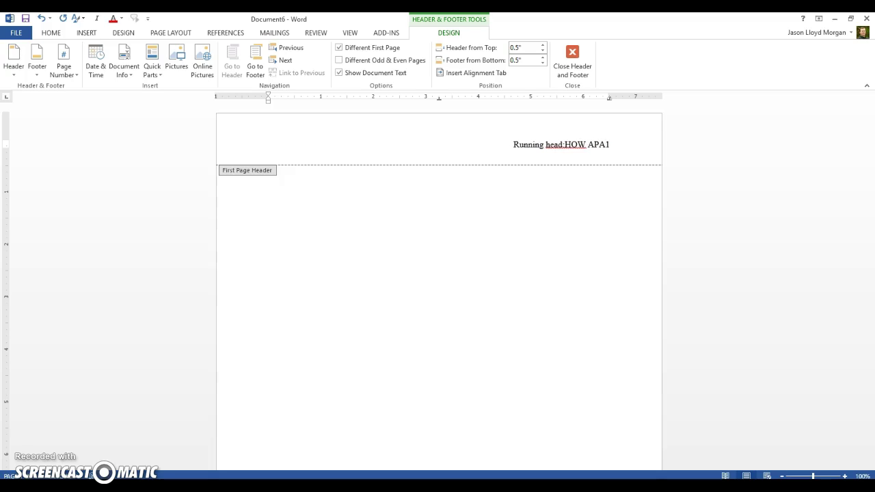
pyautogui.write(' FORMATTING ')
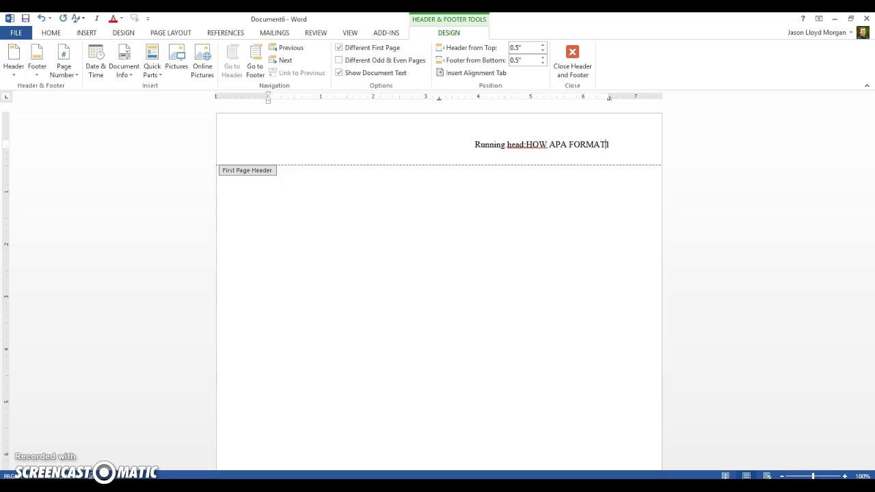
pyautogui.write('SAVED MY L')
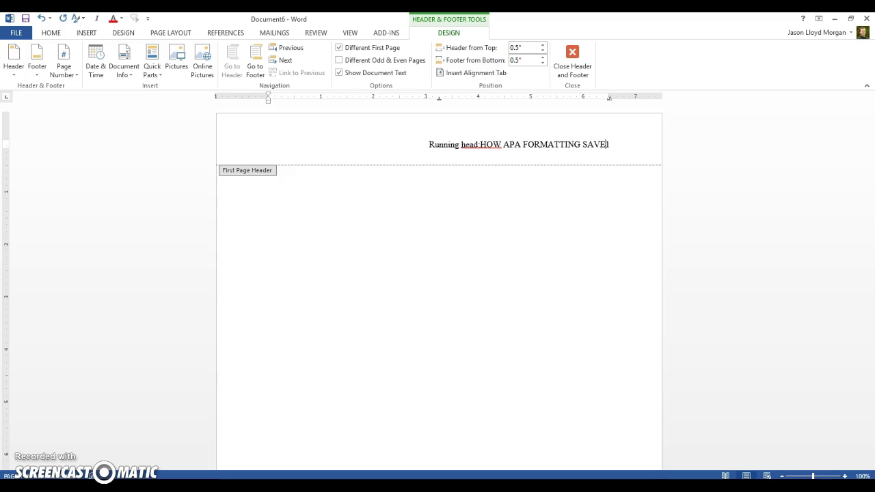
pyautogui.write('IFE')
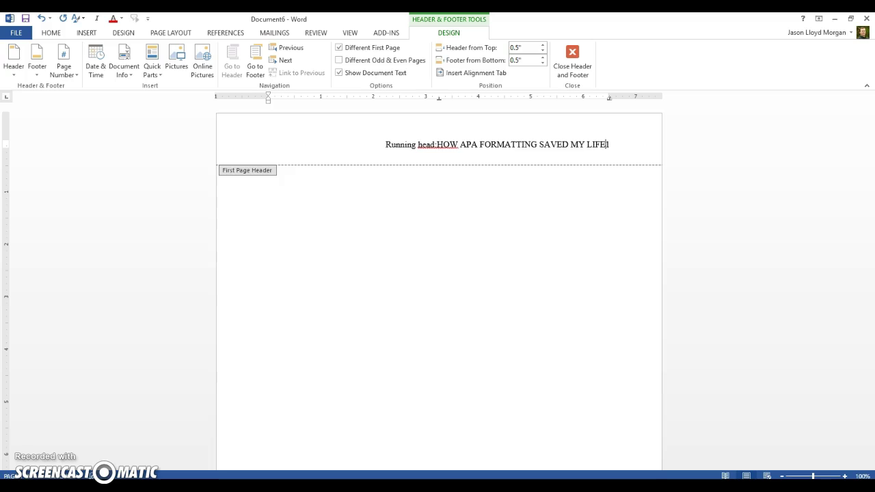
pyautogui.click(437, 144)
pyautogui.write(':')
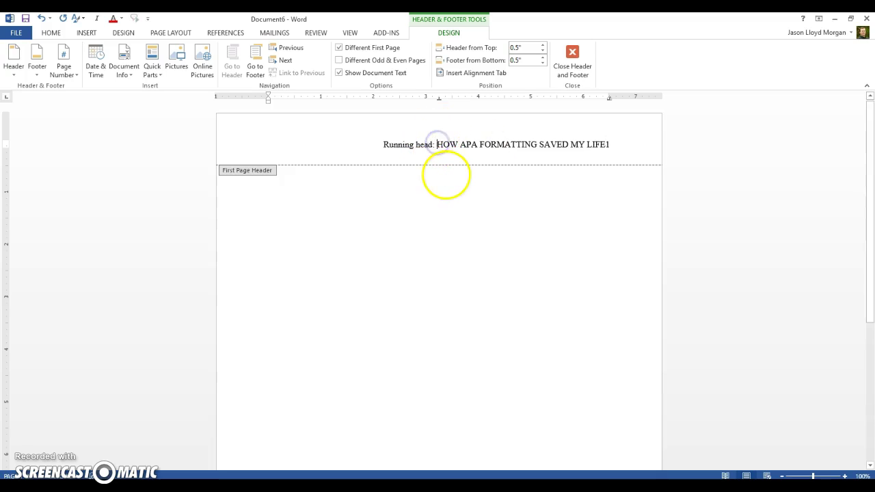
pyautogui.click(606, 144)
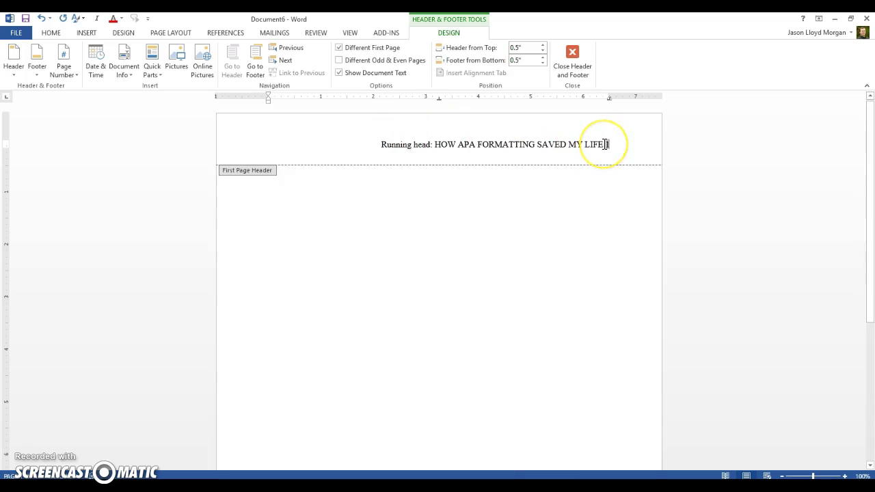
pyautogui.press('Tab')
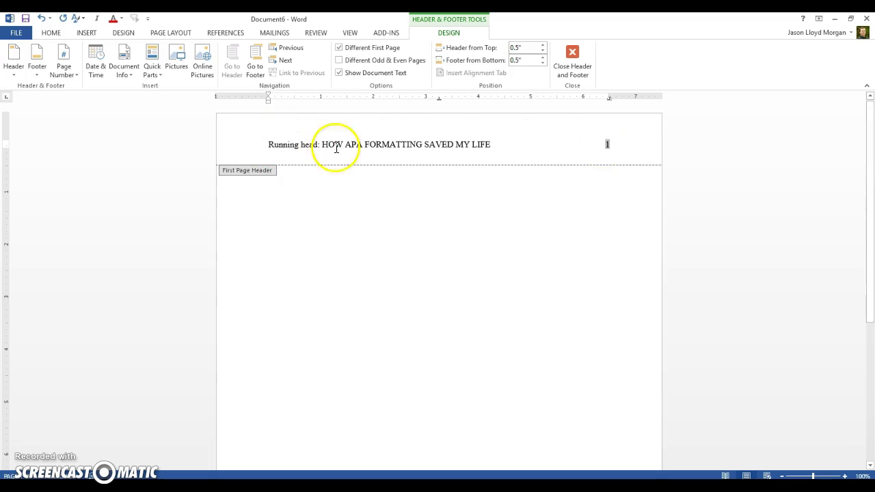
pyautogui.click(551, 144)
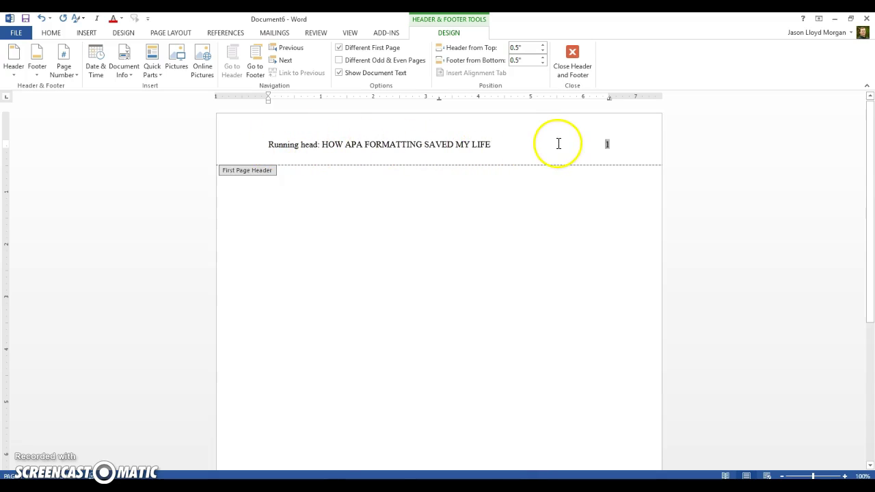
pyautogui.doubleClick(258, 205)
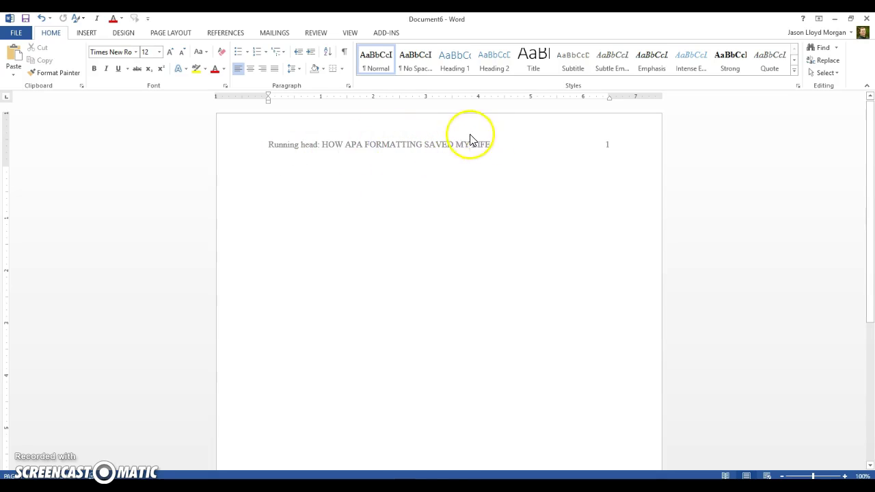
# Step: Center the title 'Annotated Bibliography of How APA Formatting Saved My Life', the author's name and 'Johnston Community College'
pyautogui.doubleClick(443, 139)
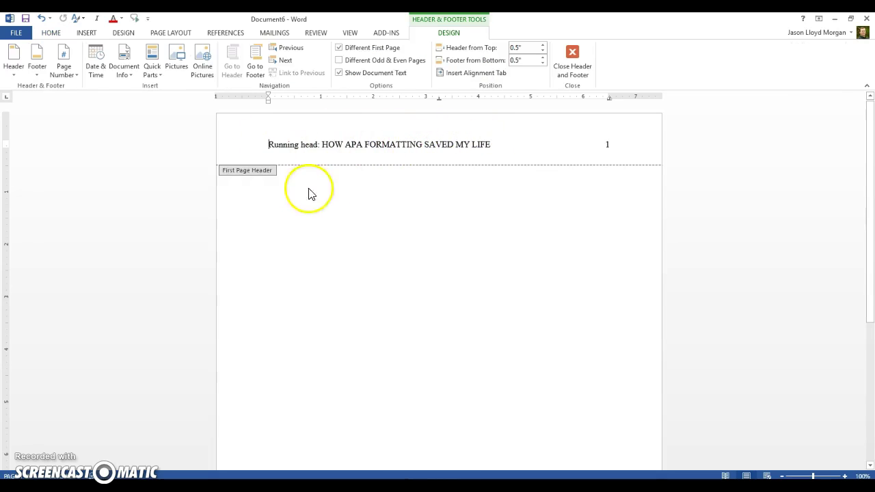
pyautogui.doubleClick(264, 212)
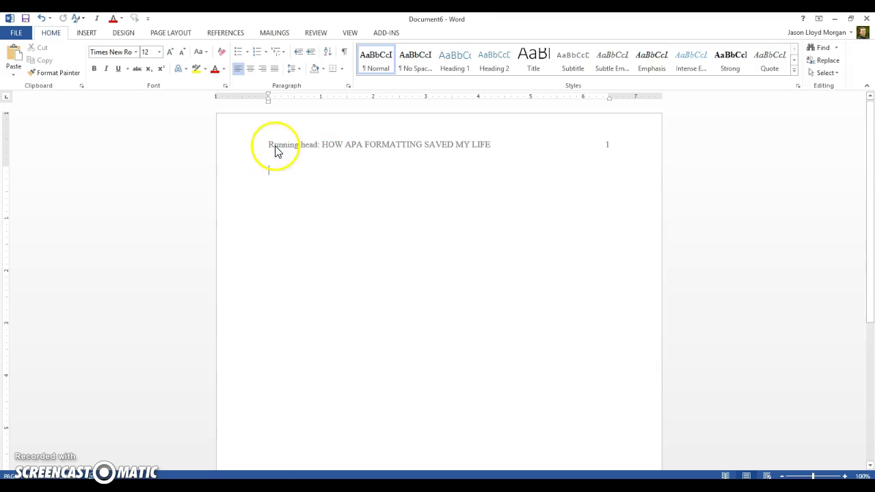
pyautogui.click(250, 69)
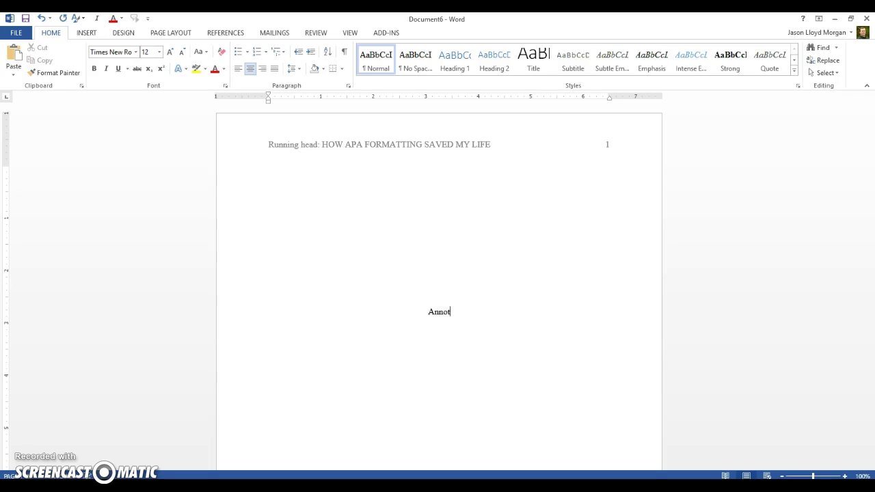
pyautogui.write('Bibliography')
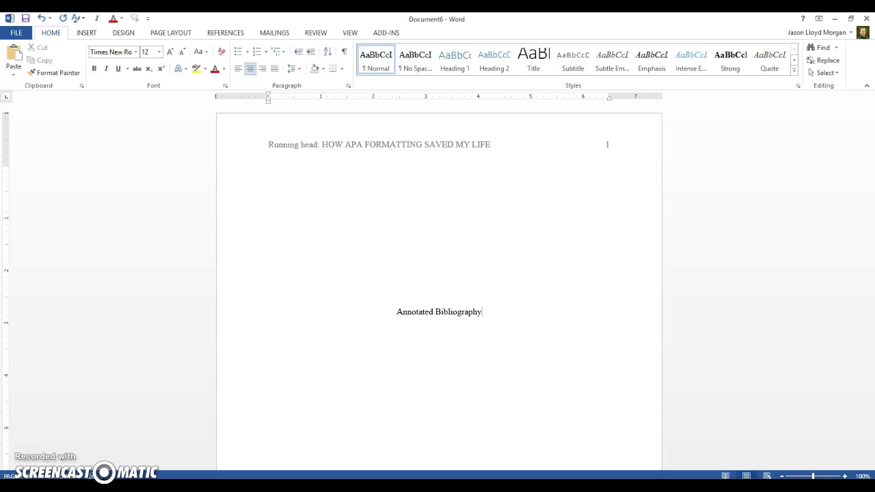
pyautogui.write(' of How A')
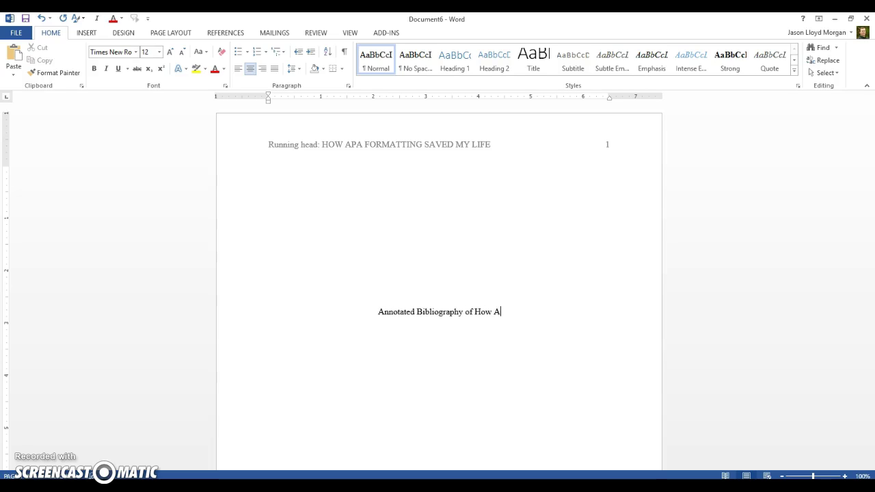
pyautogui.write('PA Formatting Saved')
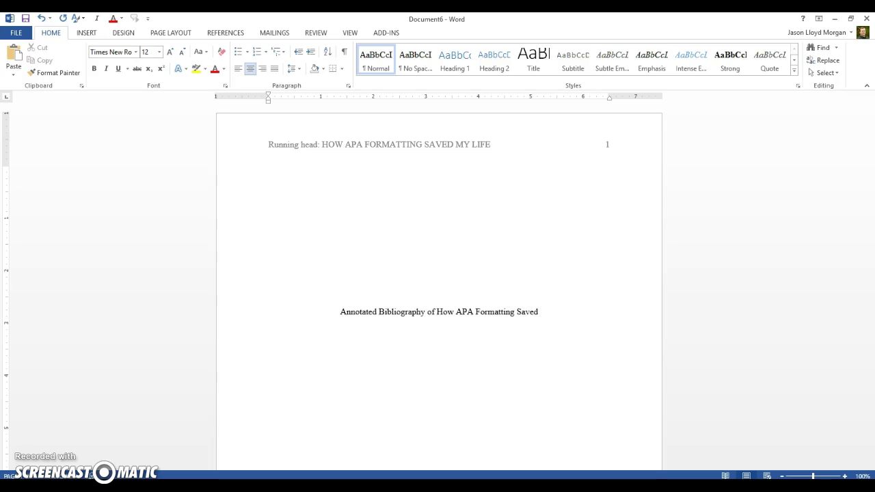
pyautogui.write(' My Life')
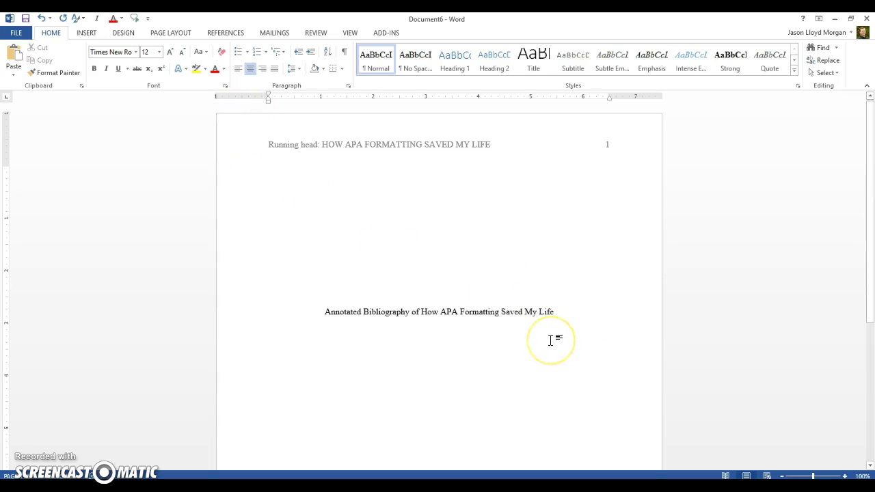
pyautogui.click(439, 311)
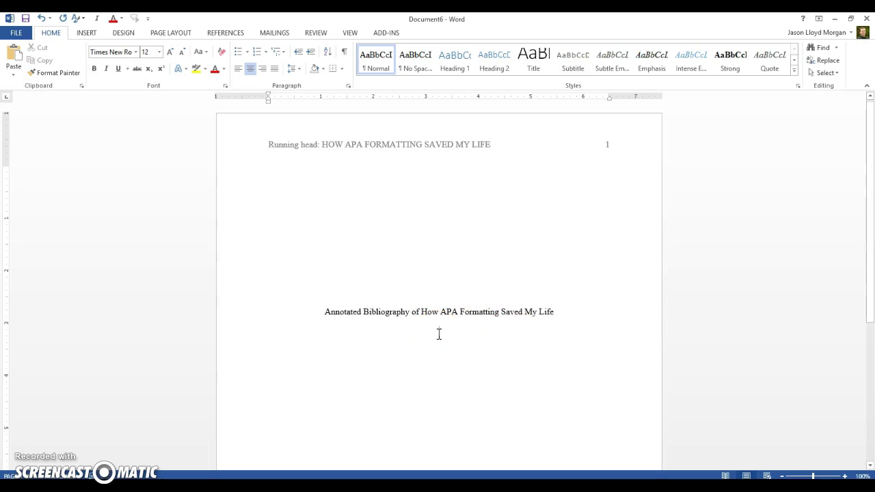
pyautogui.write('Jason')
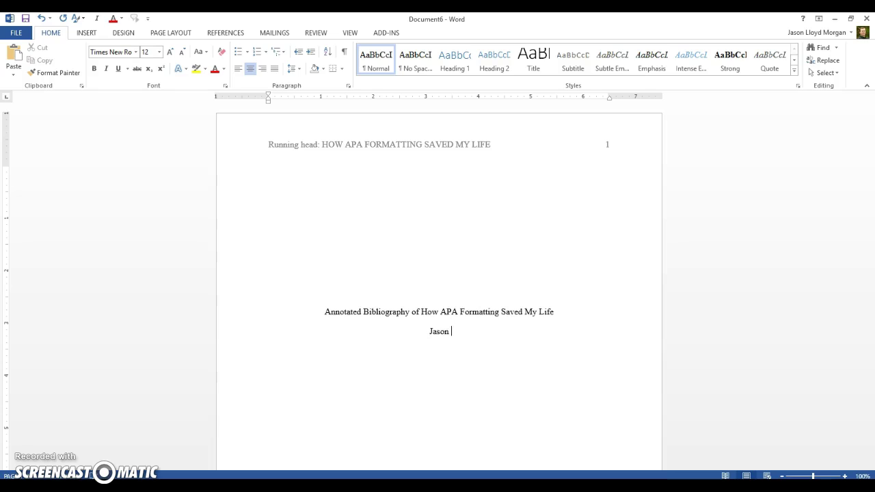
pyautogui.write(' Lloyd Morgan')
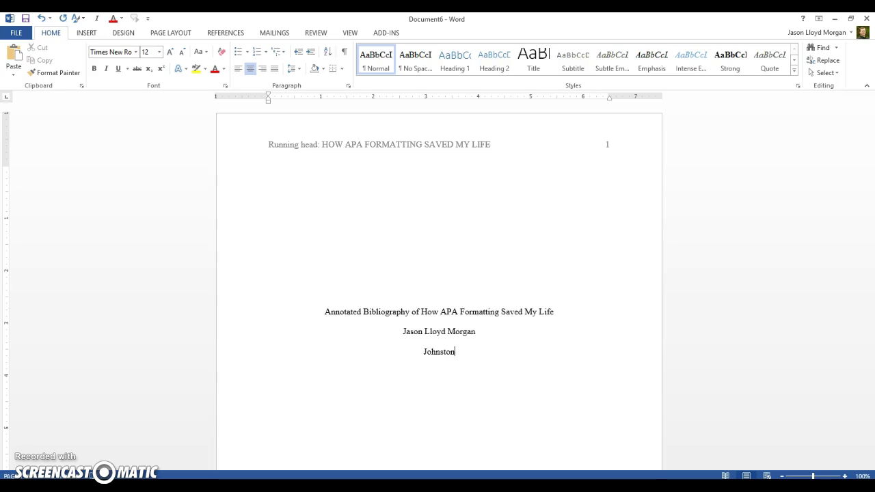
pyautogui.write('munity College')
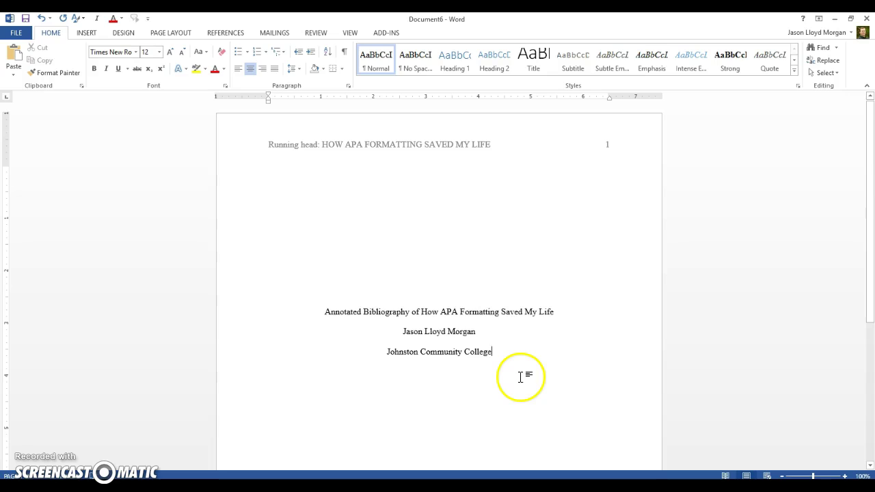
pyautogui.scroll(-1, 492, 308)
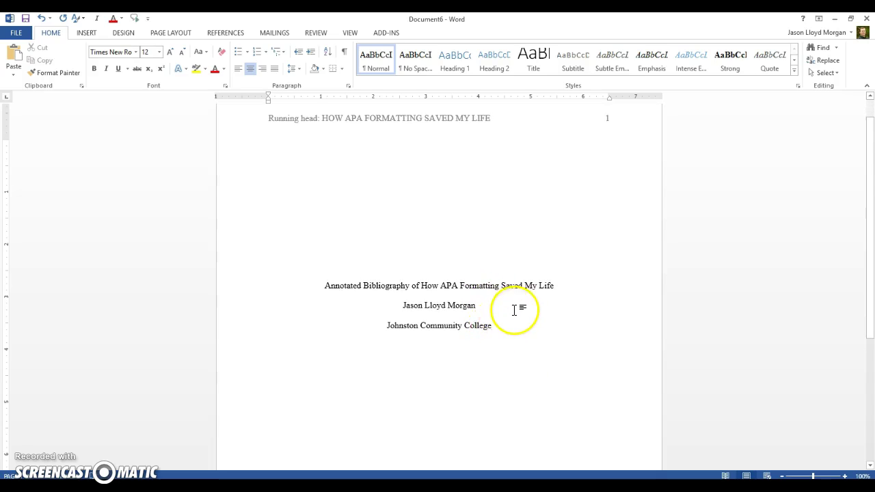
pyautogui.scroll(-1, 514, 307)
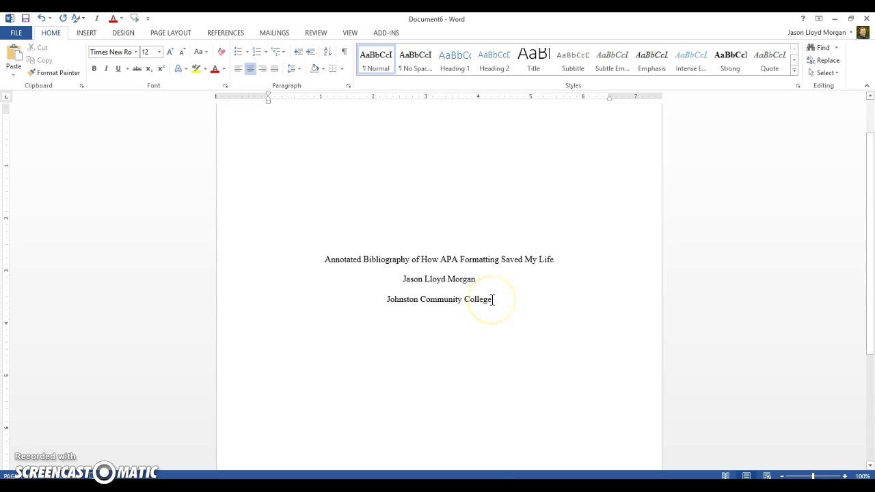
# Step: Insert a page break after the title page to begin a blank page 2
pyautogui.click(87, 33)
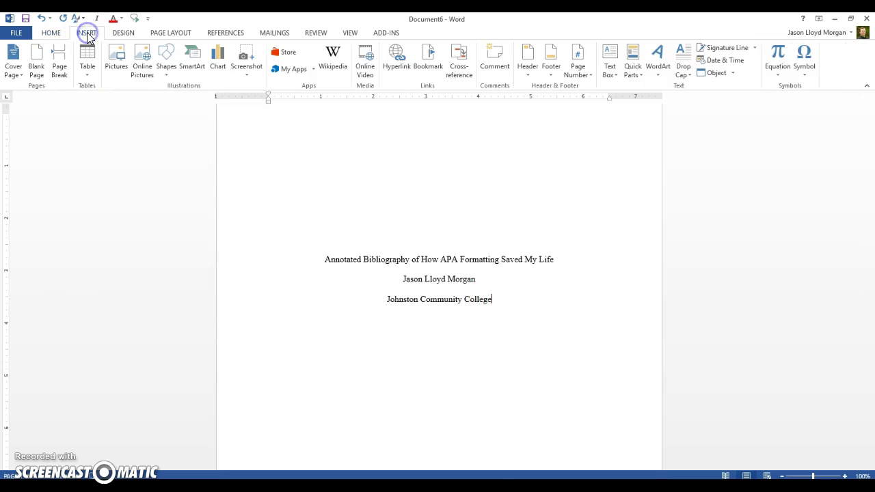
pyautogui.click(60, 60)
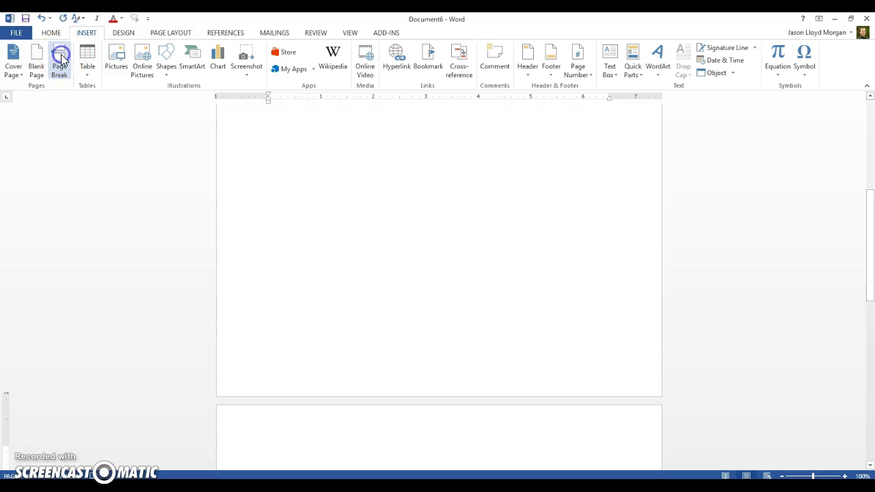
pyautogui.scroll(-3, 465, 380)
pyautogui.scroll(-2, 460, 378)
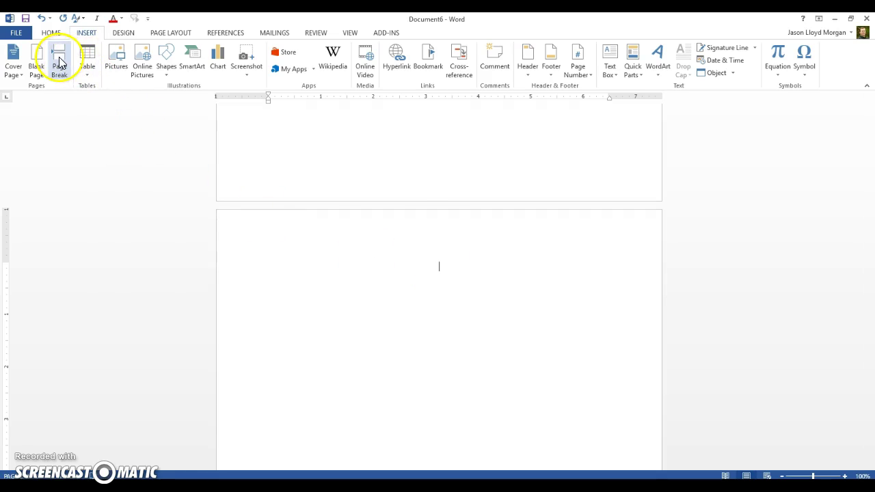
pyautogui.scroll(1, 462, 292)
pyautogui.scroll(1, 463, 295)
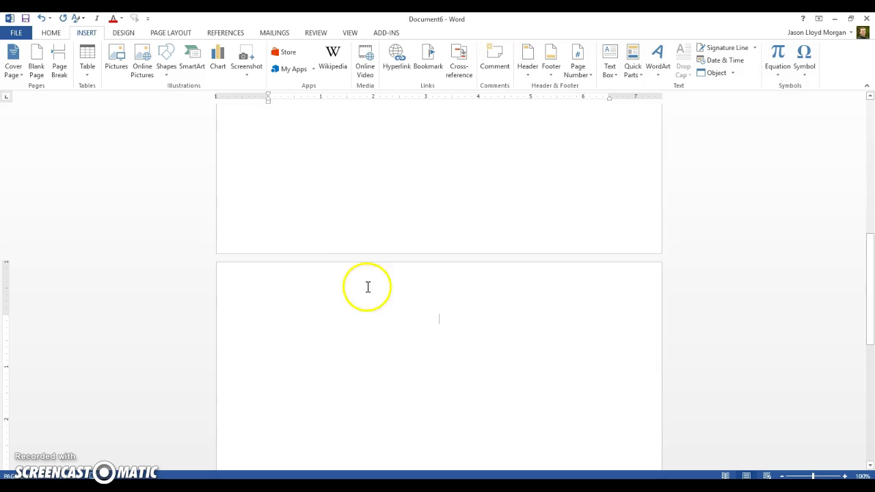
# Step: Add a top-right page number to the page 2 header
pyautogui.doubleClick(422, 281)
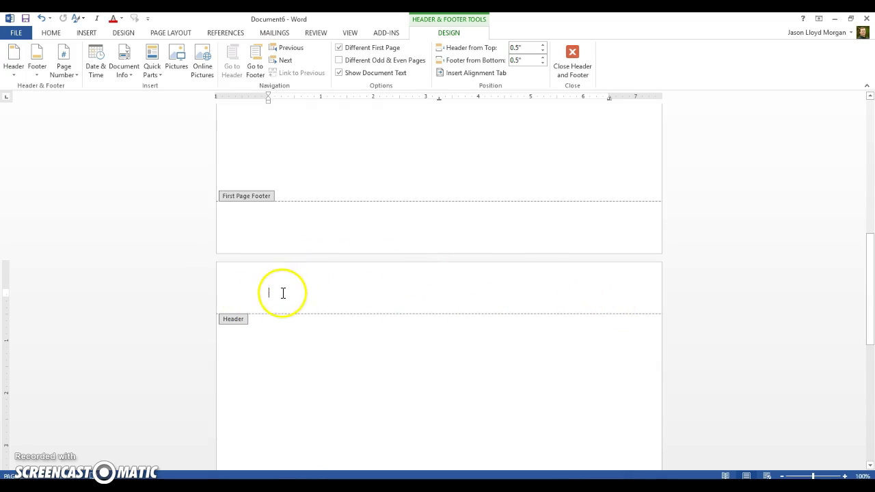
pyautogui.click(65, 68)
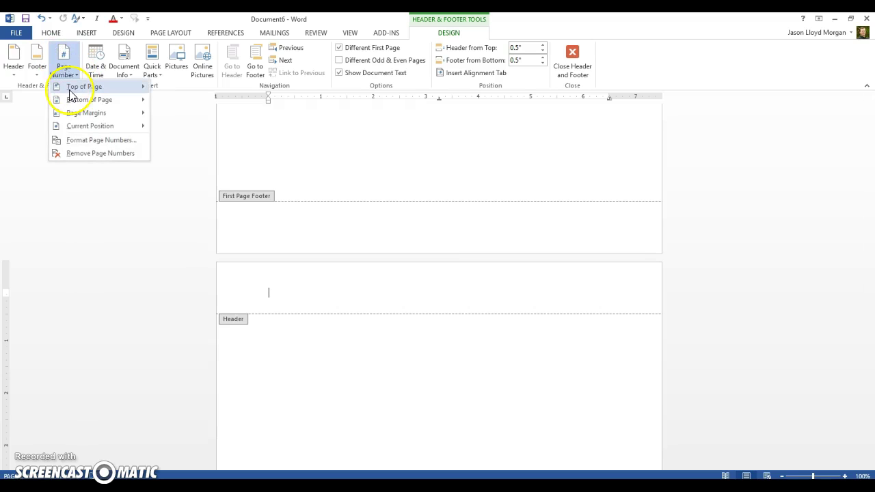
pyautogui.moveTo(72, 92)
pyautogui.click(248, 235)
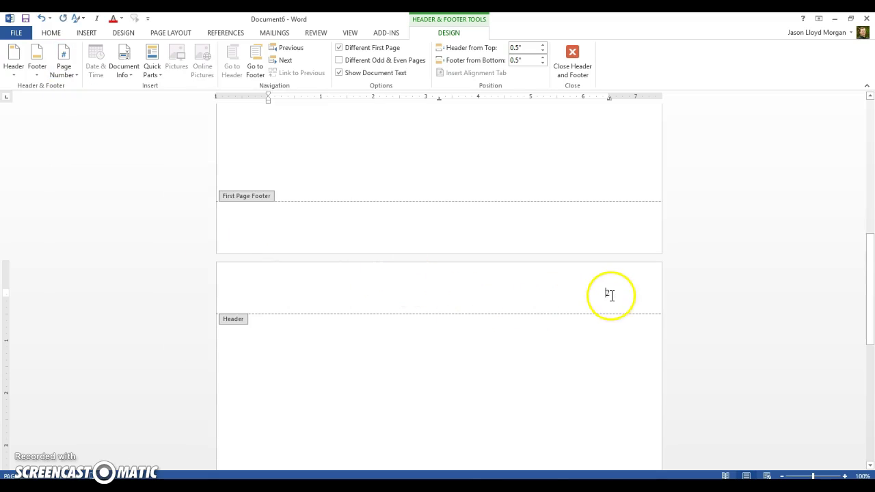
pyautogui.scroll(10, 635, 283)
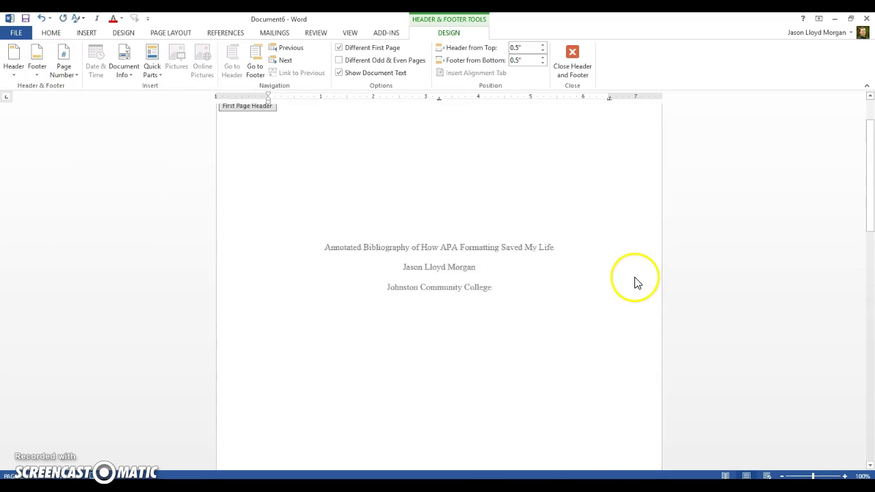
pyautogui.scroll(-10, 641, 283)
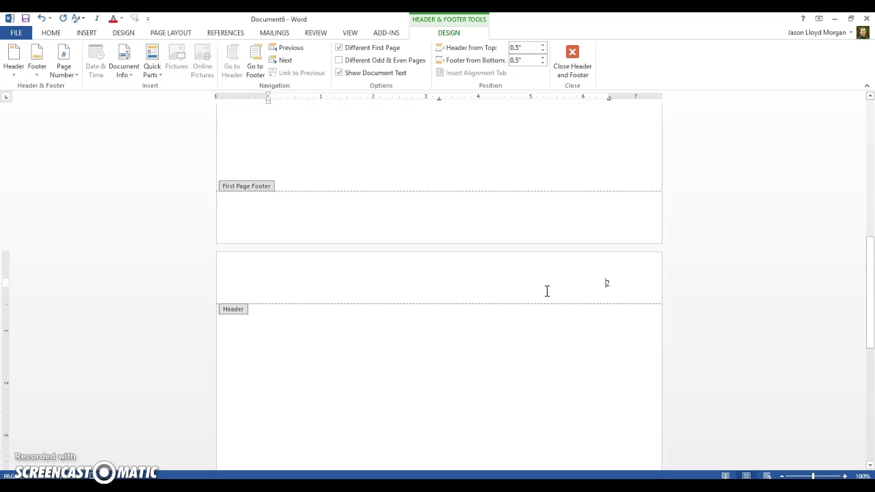
# Step: Type 'HOW APA FORMATTING SAVED MY LIFE' at the header's left margin and return to the body
pyautogui.click(605, 283)
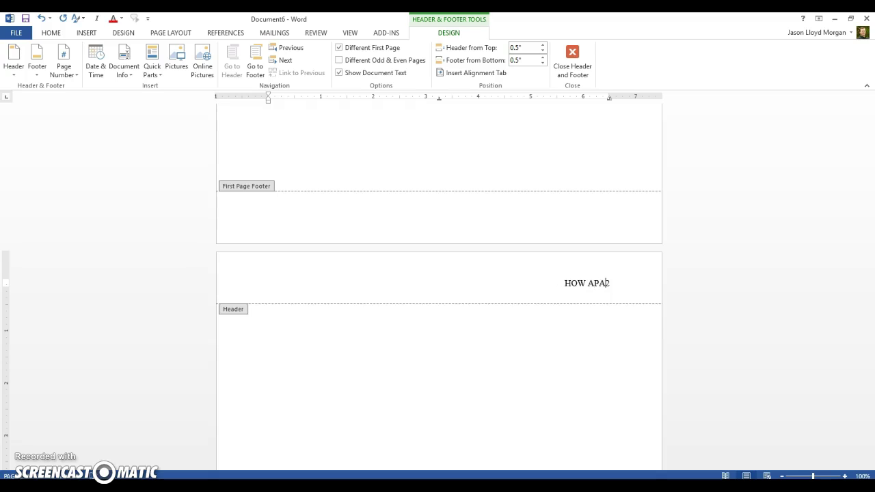
pyautogui.write('HOW APA FORMATTING ')
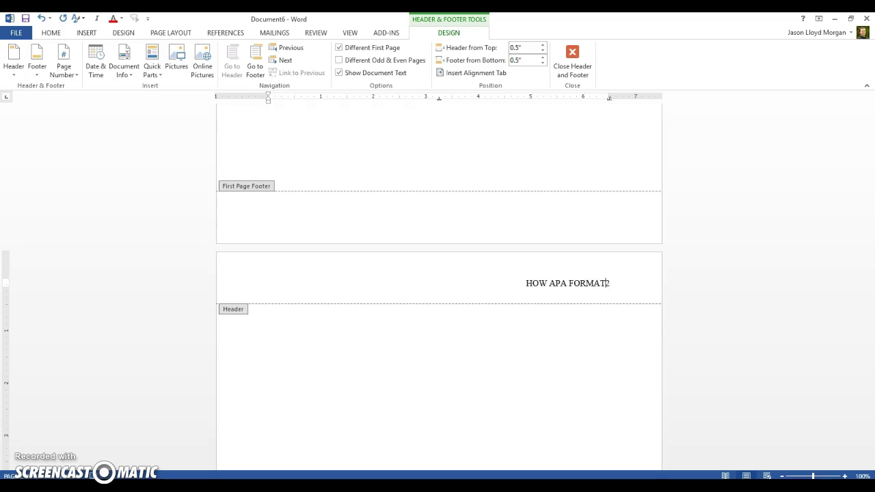
pyautogui.write('SAVED MY')
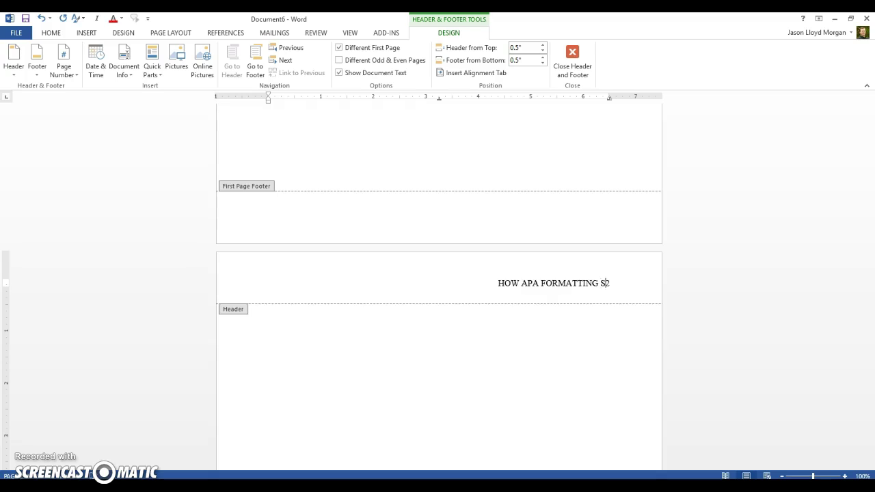
pyautogui.write(' LIFE')
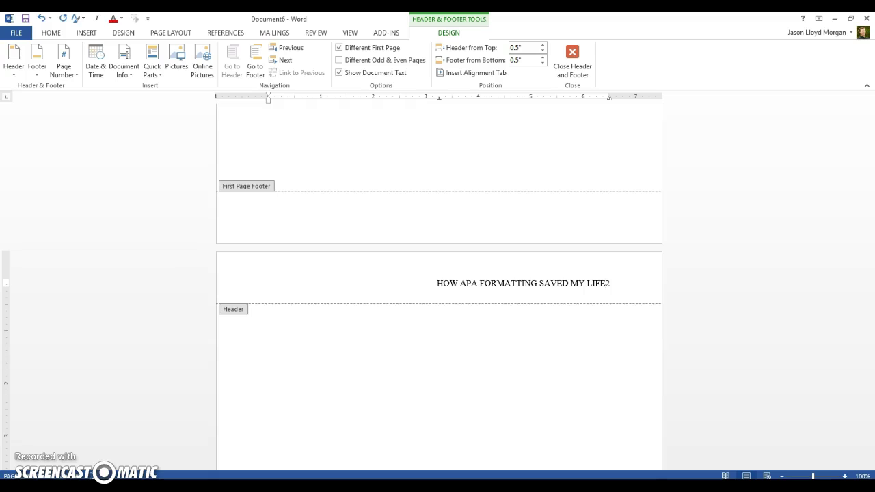
pyautogui.press('Tab')
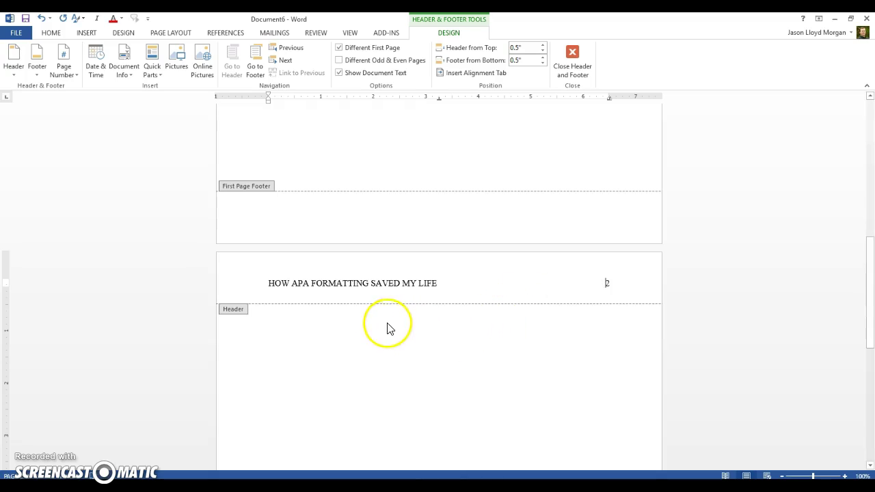
pyautogui.doubleClick(311, 325)
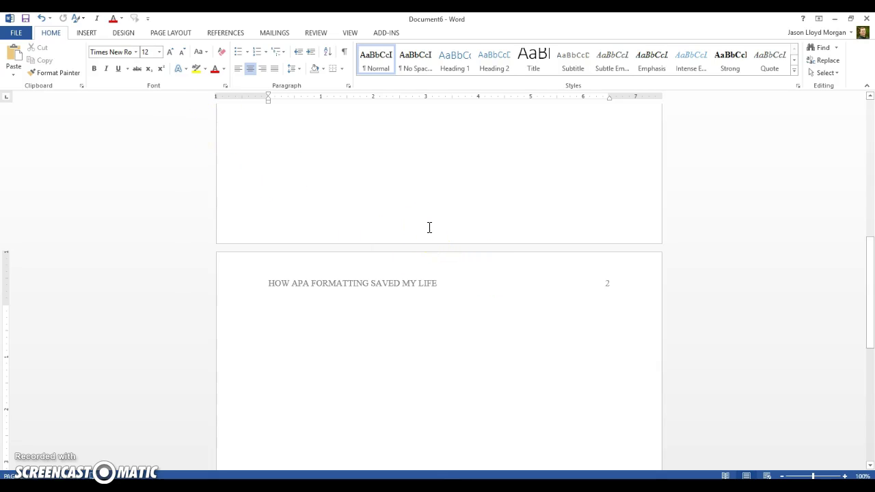
# Step: Copy the title line from page 1
pyautogui.scroll(1, 429, 228)
pyautogui.scroll(3, 458, 328)
pyautogui.scroll(5, 464, 316)
pyautogui.moveTo(325, 233); pyautogui.dragTo(553, 229)
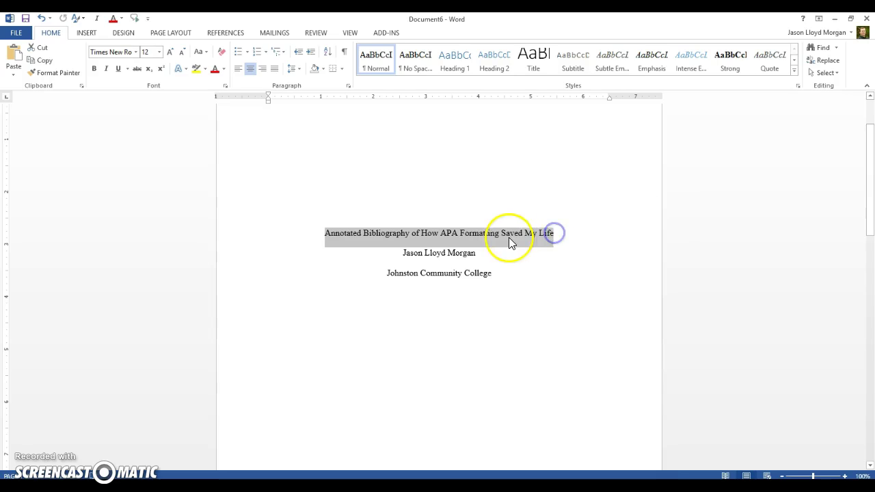
pyautogui.rightClick(508, 237)
pyautogui.click(529, 254)
# Step: Paste the title at the top of page 2 and start a left-aligned line below it
pyautogui.scroll(-10, 422, 221)
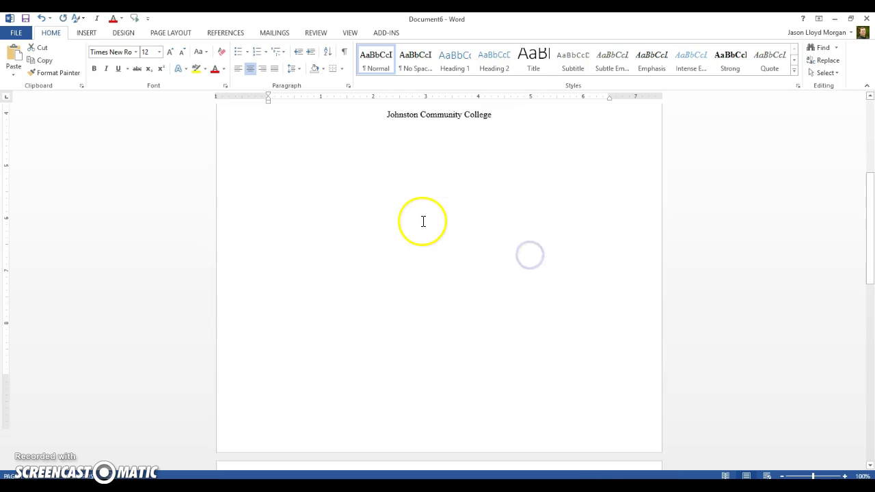
pyautogui.click(429, 252)
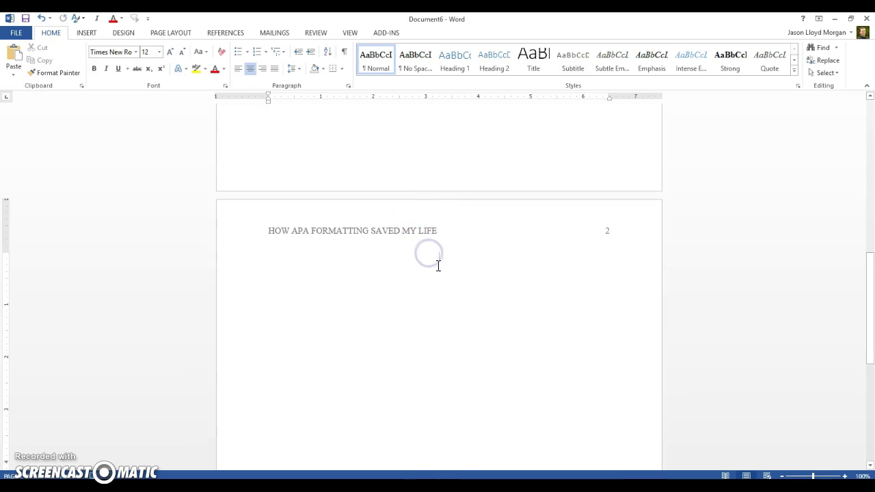
pyautogui.rightClick(440, 258)
pyautogui.click(496, 308)
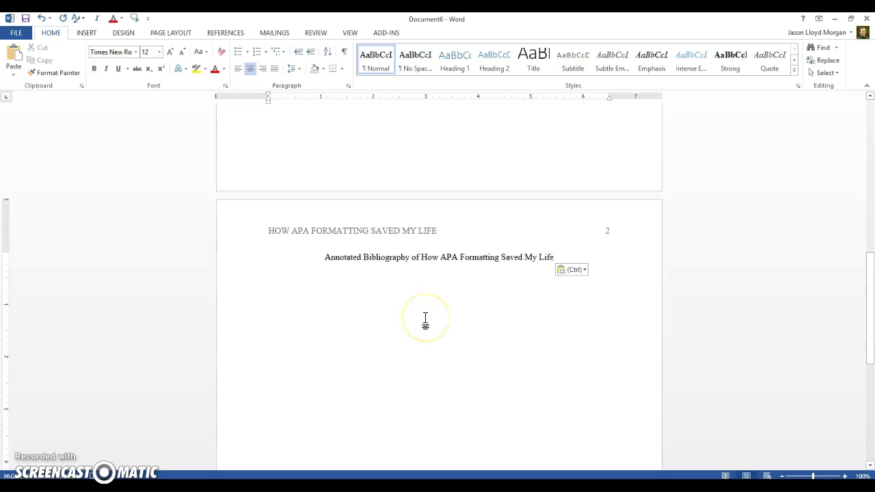
pyautogui.press('Return')
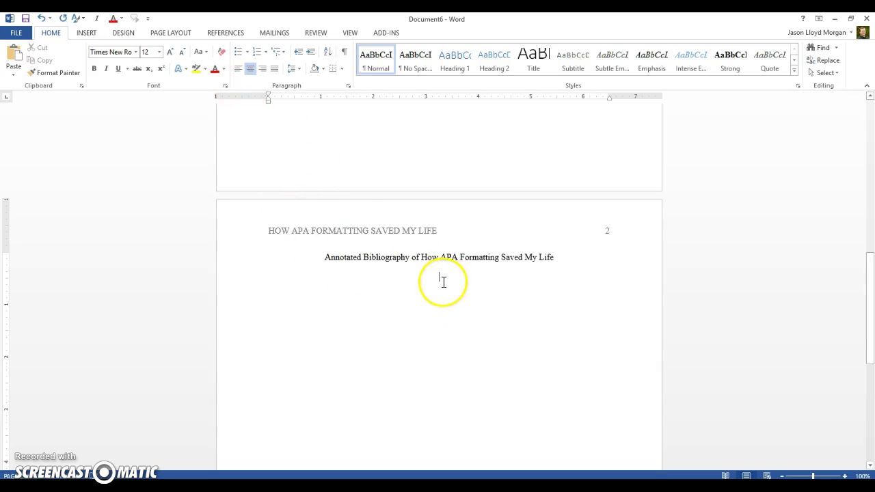
pyautogui.click(238, 72)
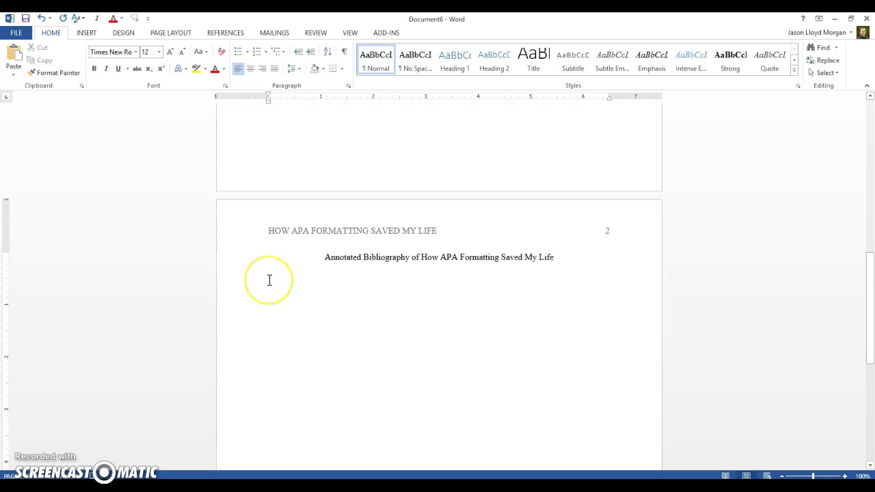
# Step: Copy the Cummings, Butler & Kraut (2002) reference from Document3 and paste it as plain text
pyautogui.click(526, 486)
pyautogui.click(478, 455)
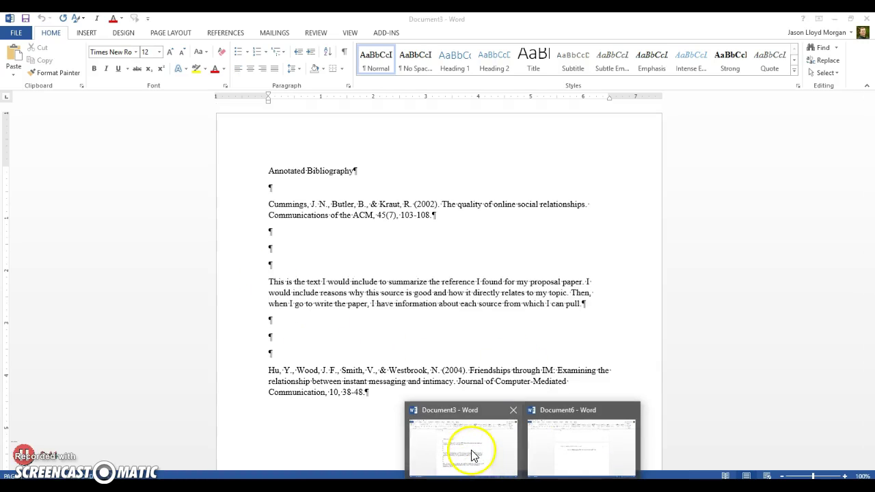
pyautogui.moveTo(269, 205); pyautogui.dragTo(433, 219)
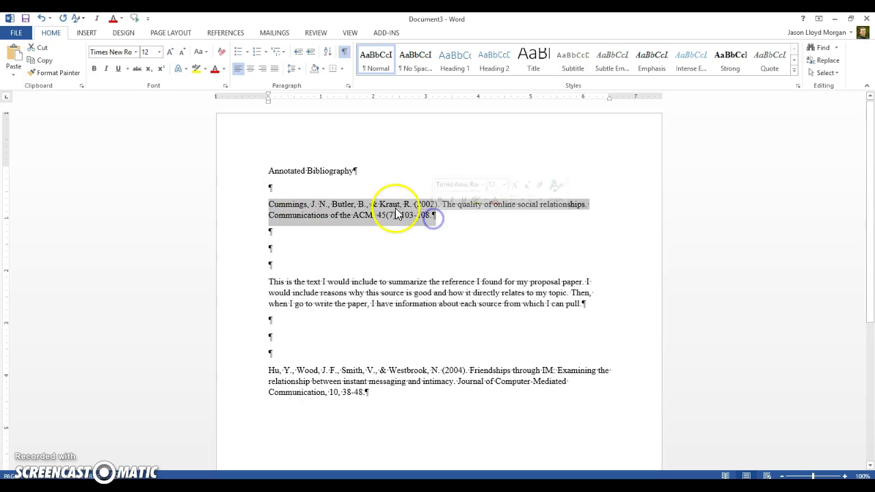
pyautogui.rightClick(376, 216)
pyautogui.click(403, 232)
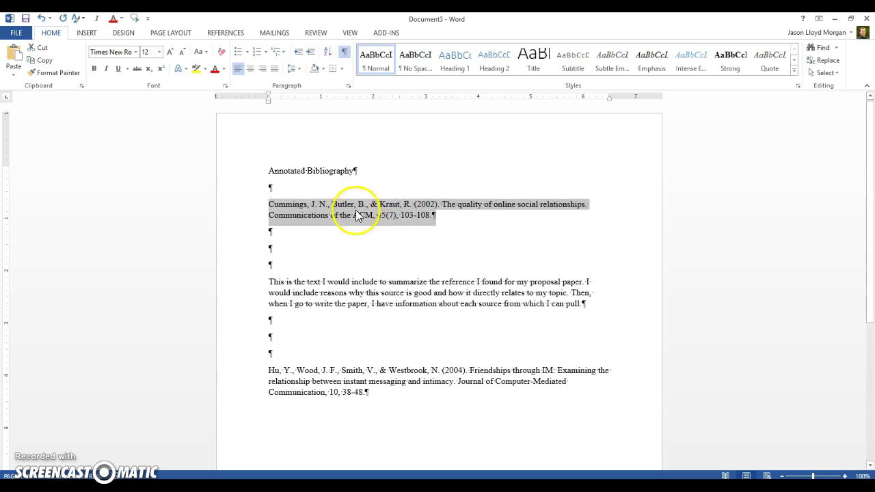
pyautogui.click(522, 487)
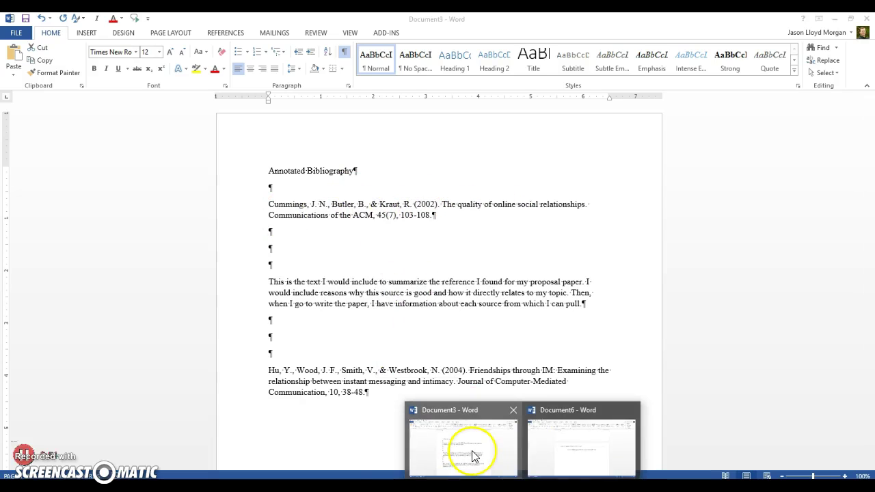
pyautogui.click(554, 448)
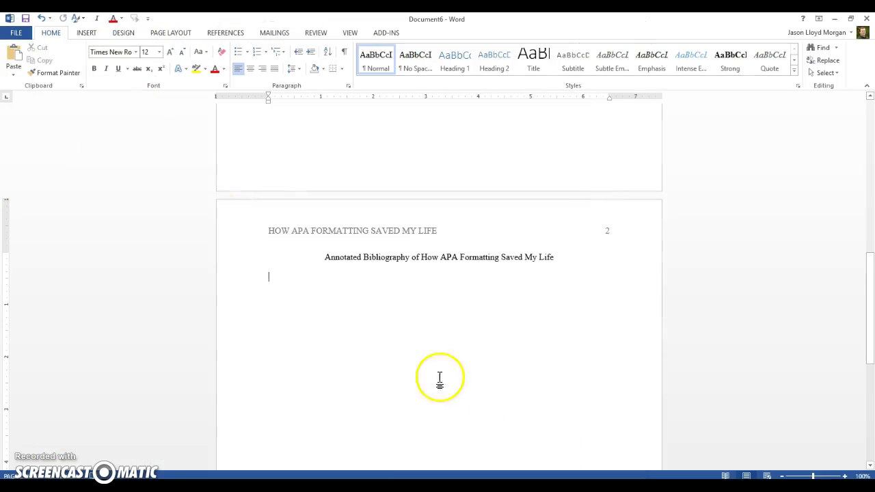
pyautogui.rightClick(268, 277)
pyautogui.click(325, 326)
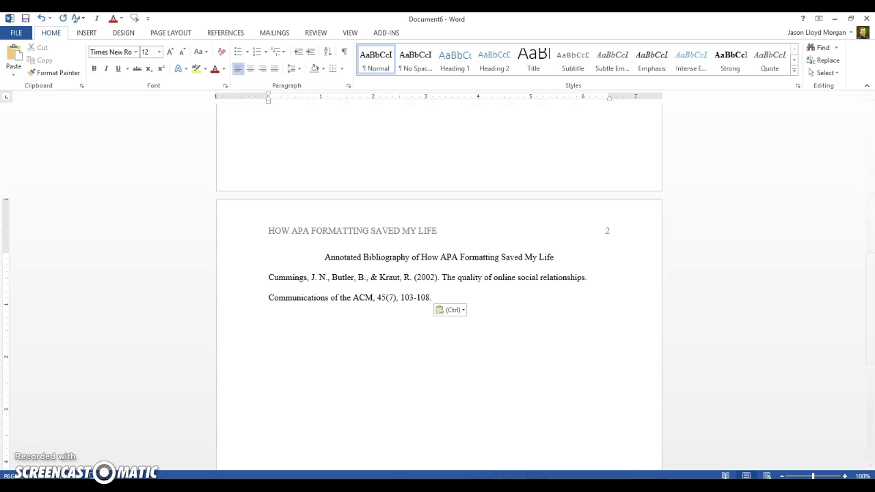
# Step: Copy its annotation paragraph from Document3 and paste it as plain text on a new line
pyautogui.click(502, 485)
pyautogui.click(488, 441)
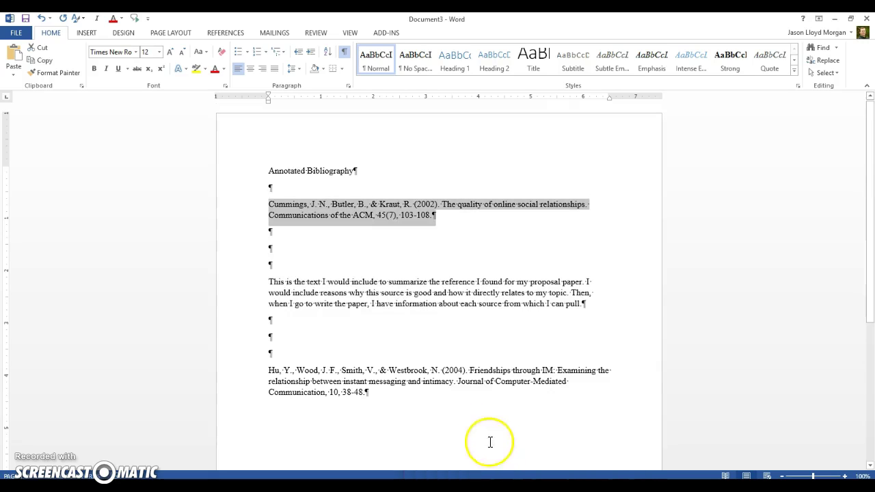
pyautogui.moveTo(270, 281); pyautogui.dragTo(585, 302)
pyautogui.rightClick(479, 296)
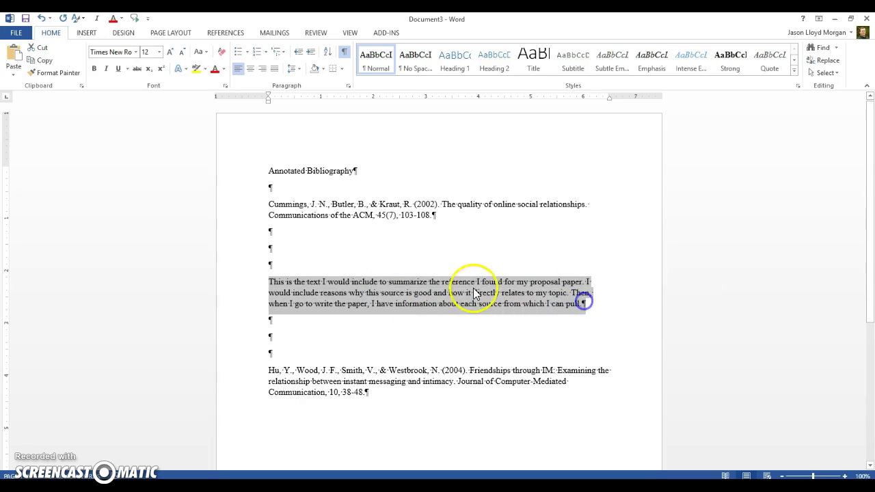
pyautogui.click(485, 309)
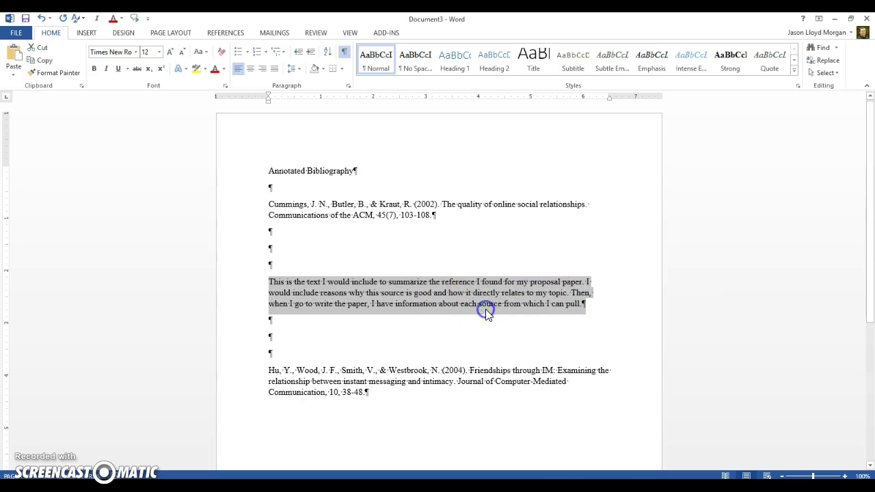
pyautogui.click(532, 477)
pyautogui.click(553, 444)
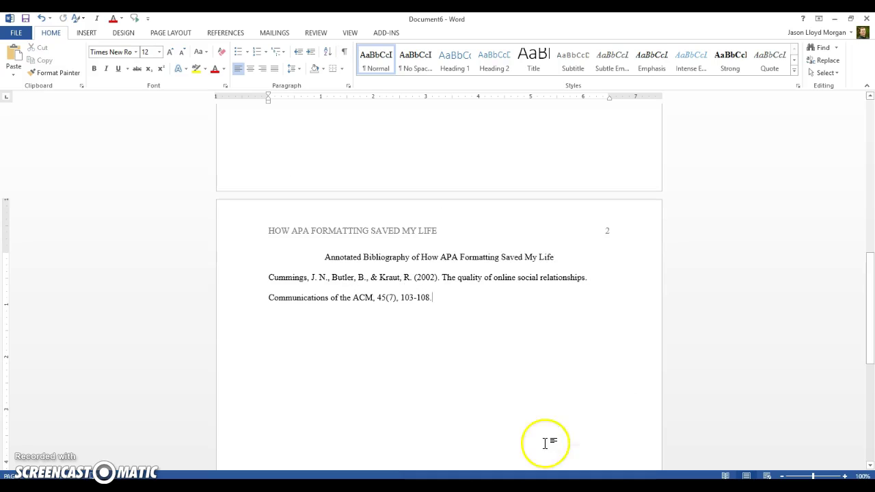
pyautogui.press('Return')
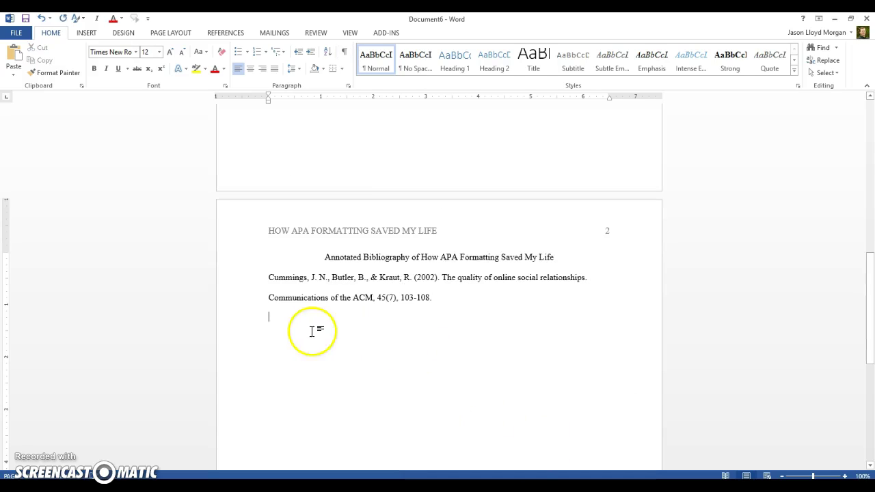
pyautogui.rightClick(270, 317)
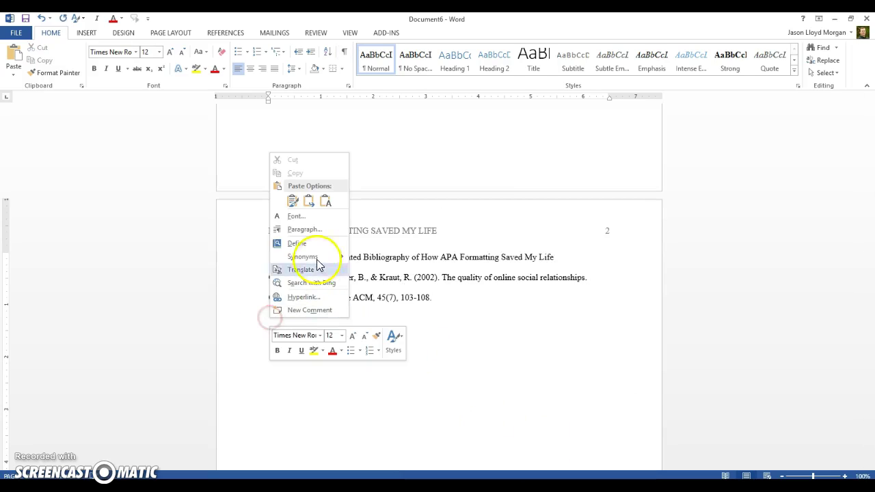
pyautogui.click(331, 201)
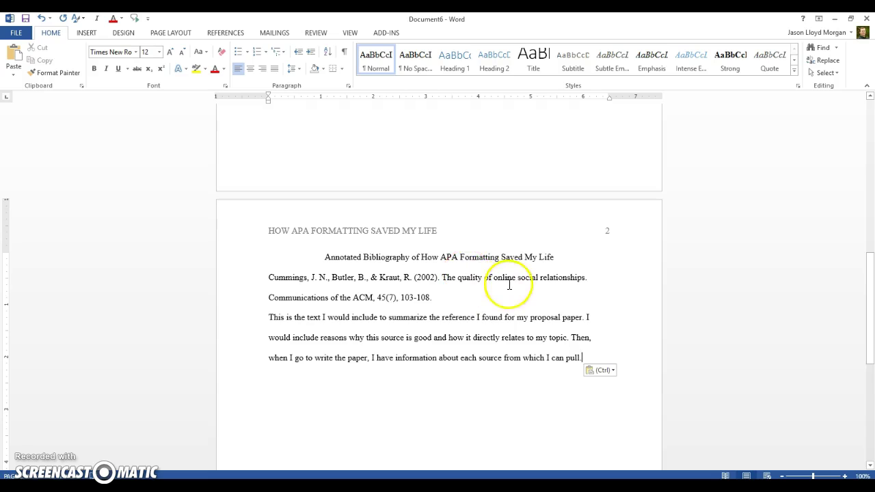
# Step: Give the Cummings reference on page 2 a 0.5" hanging indent
pyautogui.scroll(-3, 514, 335)
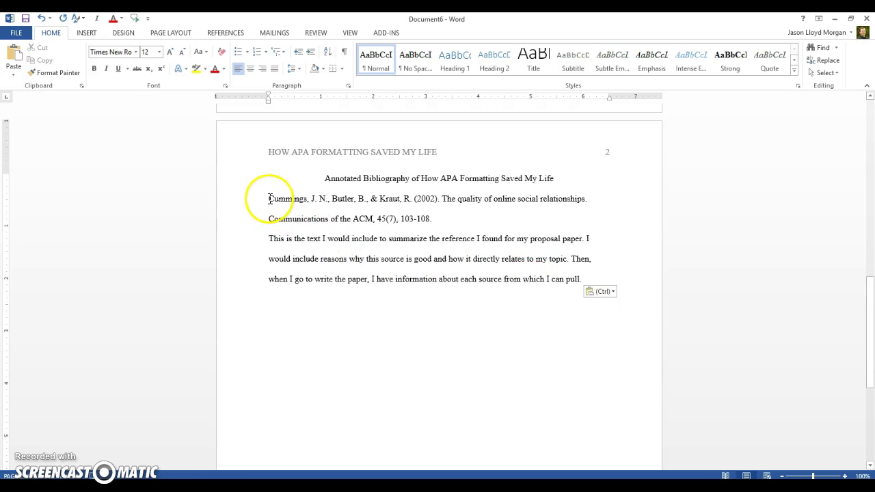
pyautogui.moveTo(273, 200); pyautogui.dragTo(432, 220)
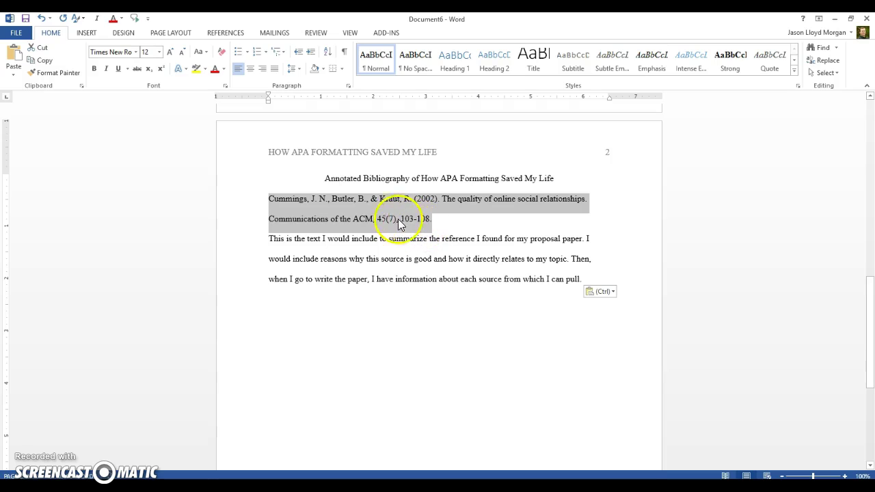
pyautogui.click(349, 86)
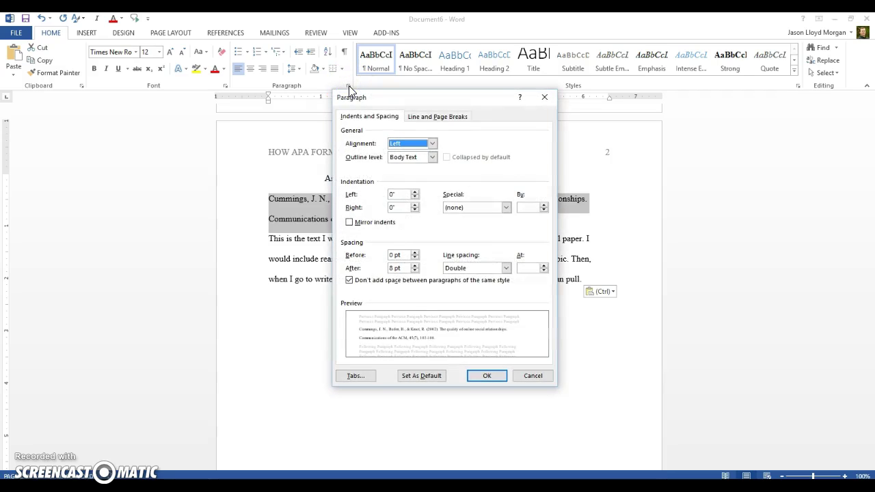
pyautogui.click(471, 214)
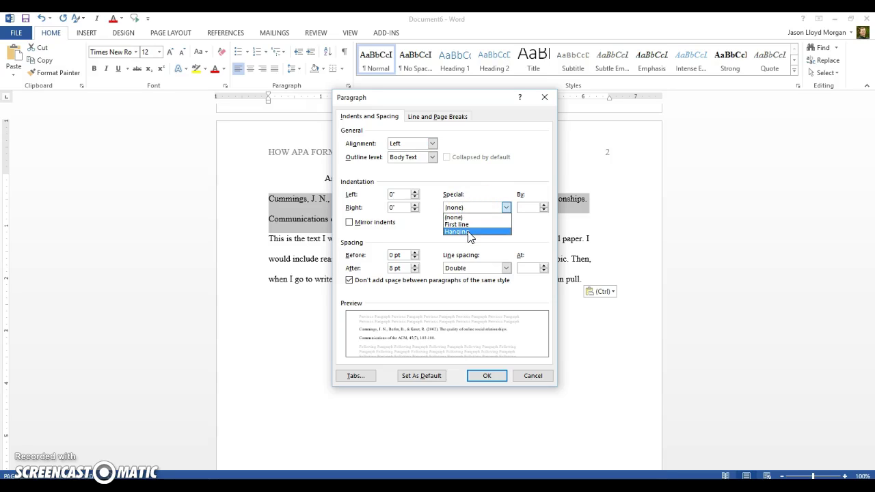
pyautogui.click(468, 233)
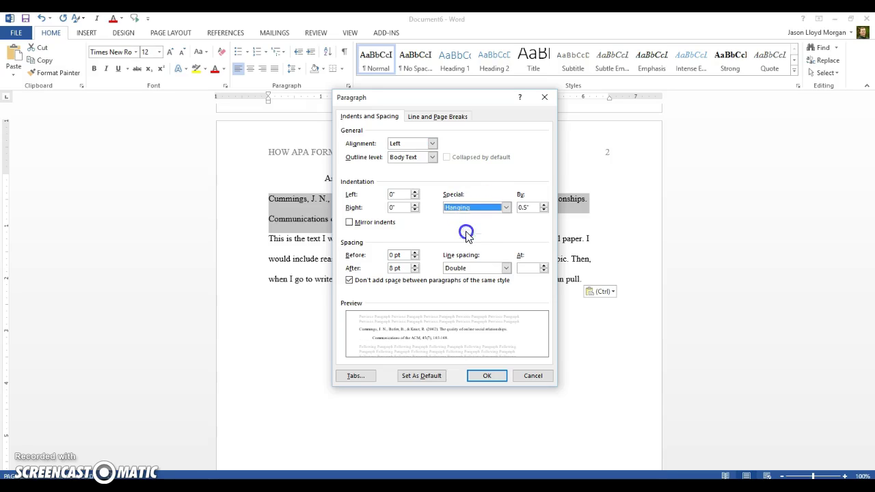
pyautogui.click(494, 376)
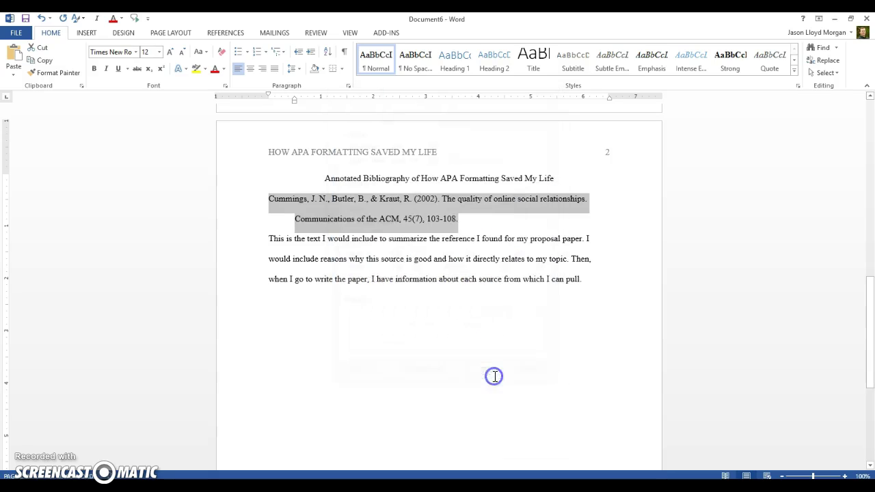
pyautogui.click(469, 219)
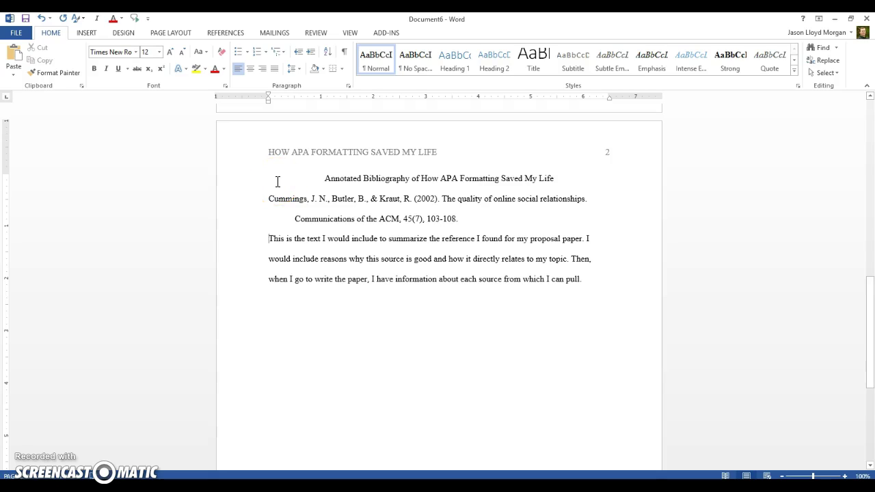
# Step: Indent the Cummings annotation one inch as a block, removing the extra first-line indent
pyautogui.click(268, 240)
pyautogui.press('Tab')
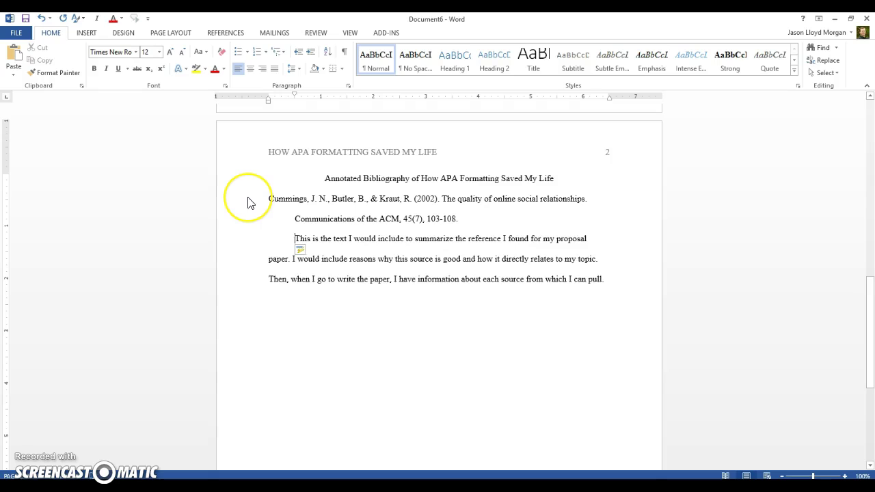
pyautogui.press('Tab')
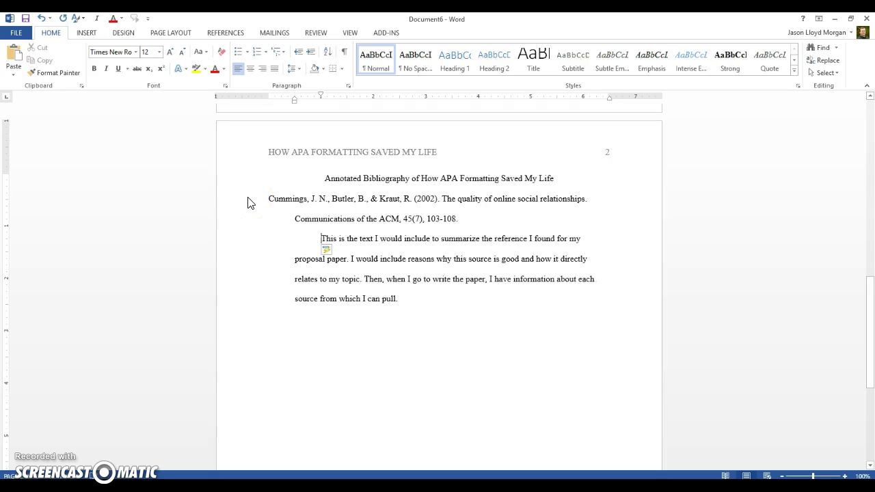
pyautogui.press('Tab')
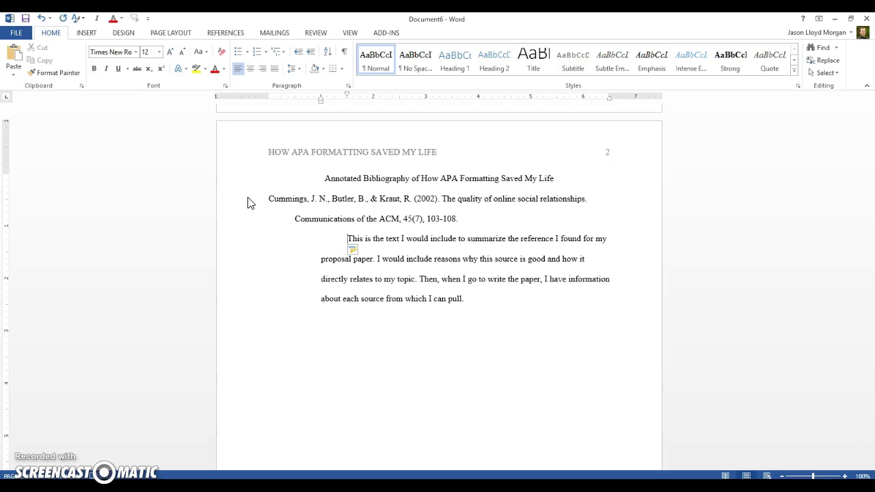
pyautogui.press('BackSpace')
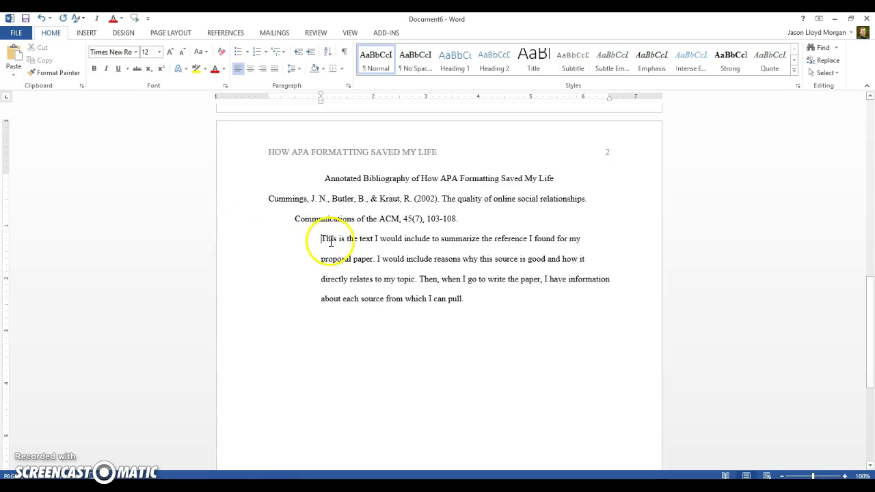
# Step: Start a new empty line after 'pull.' below the annotation
pyautogui.moveTo(323, 238)
pyautogui.mouseDown()
pyautogui.moveTo(416, 285)
pyautogui.moveTo(473, 299)
pyautogui.mouseUp()
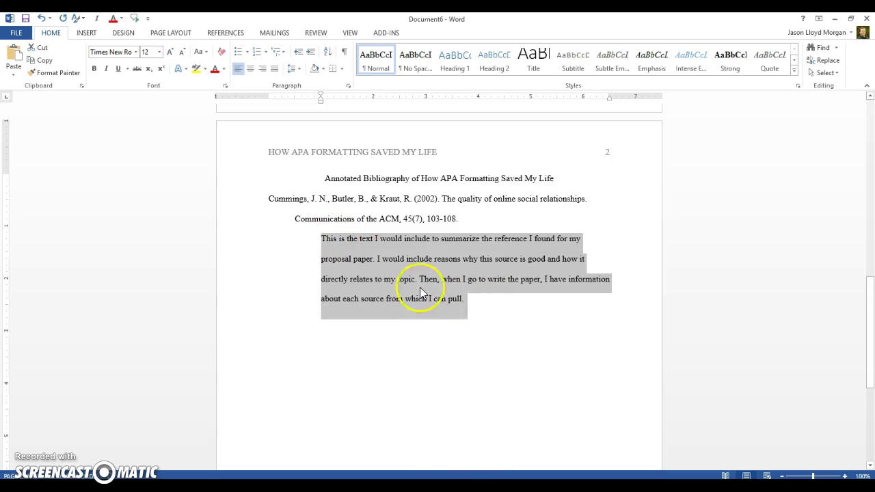
pyautogui.click(476, 297)
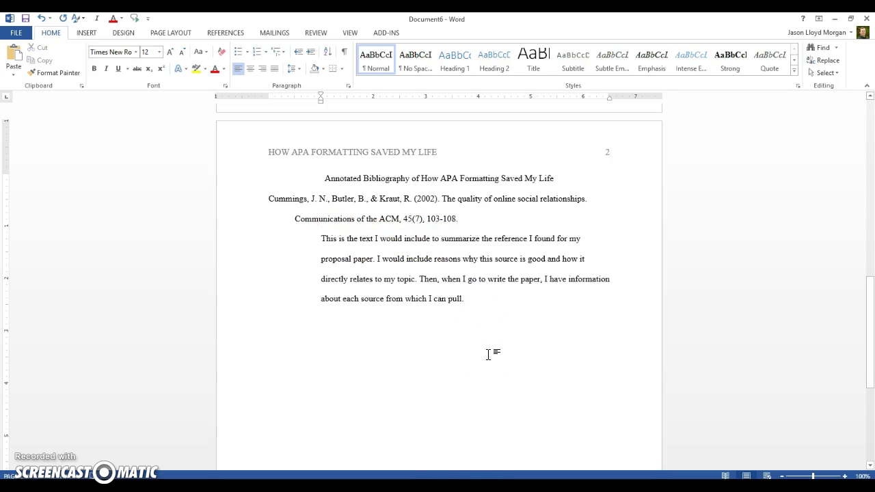
pyautogui.press('Return')
# Step: Copy the Hu et al. (2004) reference from Document3 and paste it as plain text below the annotation
pyautogui.click(512, 487)
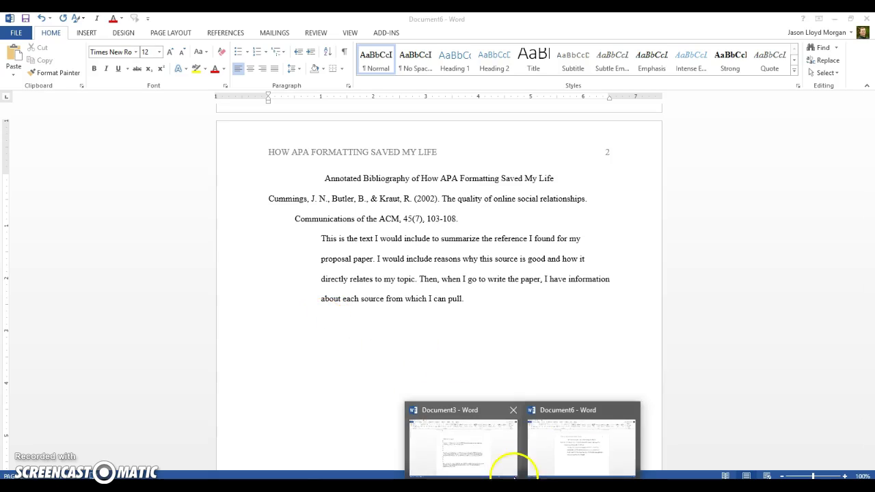
pyautogui.click(504, 455)
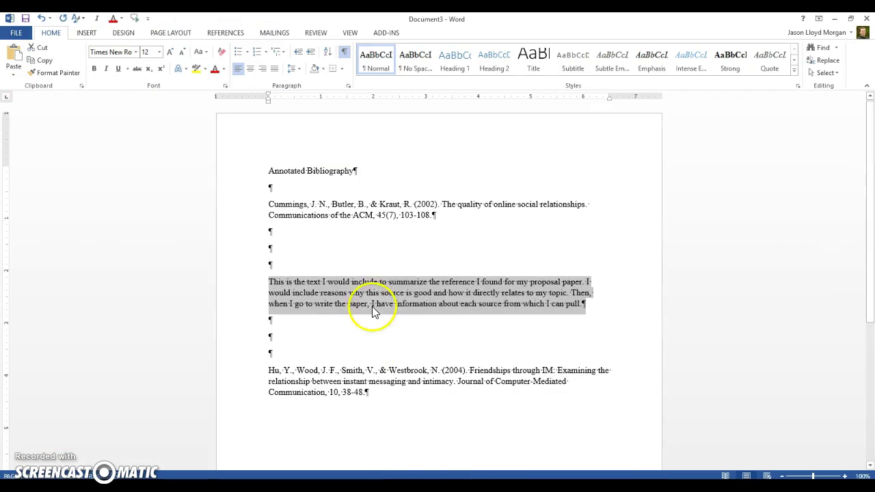
pyautogui.scroll(-3, 361, 307)
pyautogui.moveTo(271, 292); pyautogui.dragTo(363, 315)
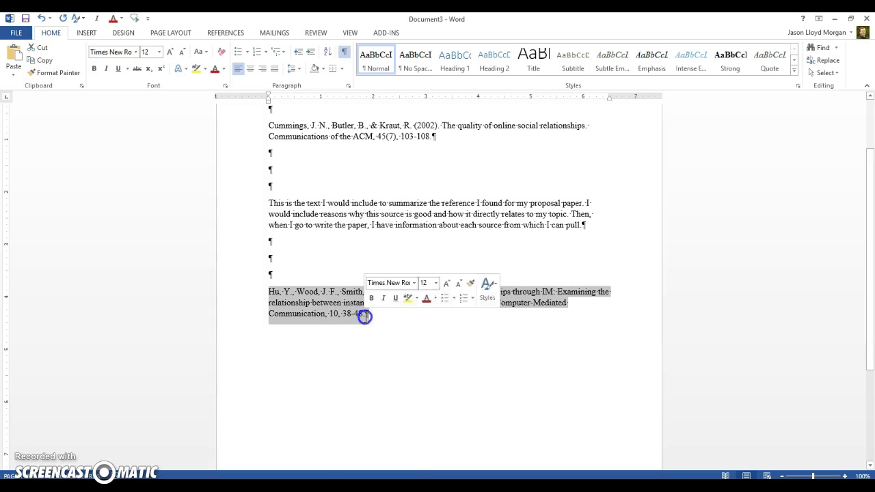
pyautogui.rightClick(345, 305)
pyautogui.click(370, 319)
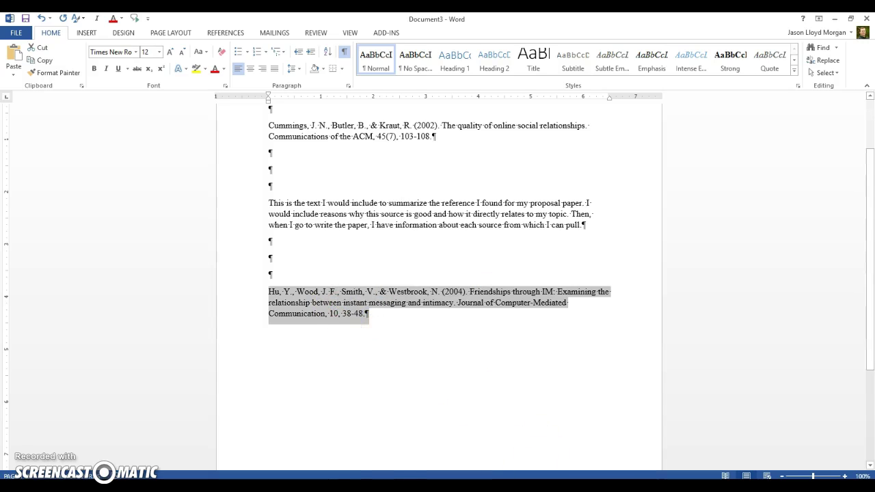
pyautogui.moveTo(508, 463)
pyautogui.click(555, 460)
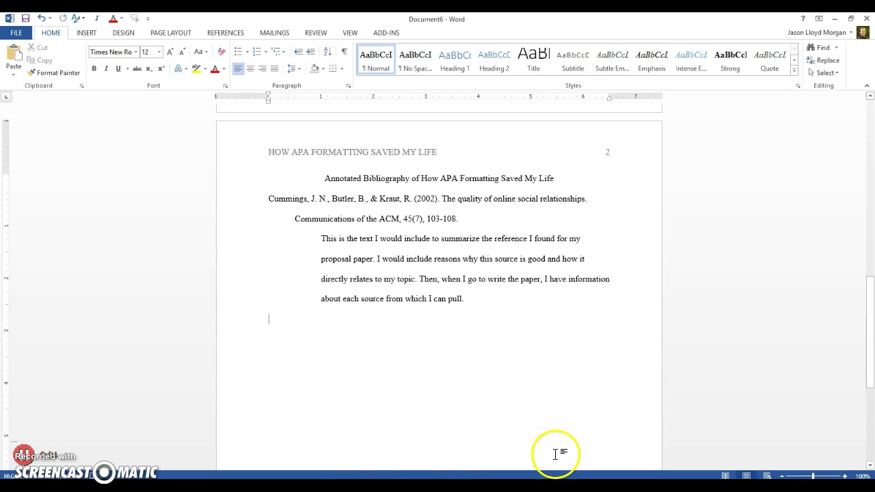
pyautogui.click(268, 319)
pyautogui.rightClick(269, 319)
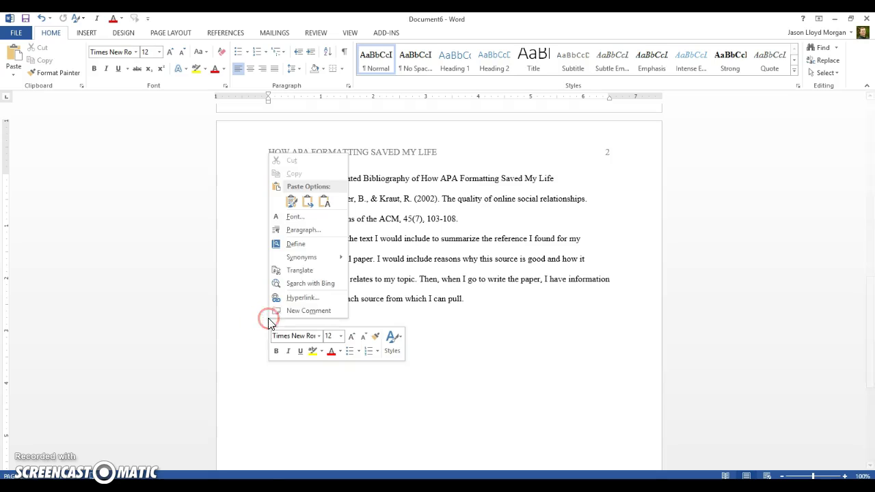
pyautogui.click(319, 204)
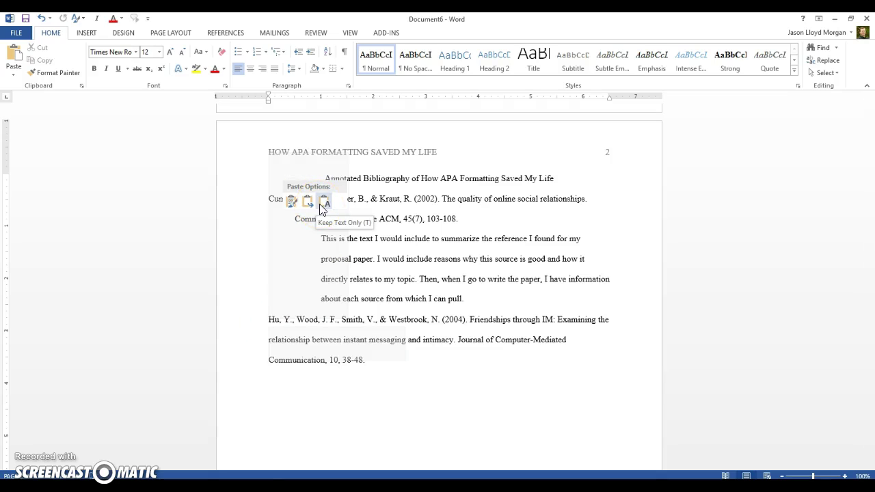
# Step: Give the pasted Hu reference a hanging indent
pyautogui.scroll(-1, 443, 335)
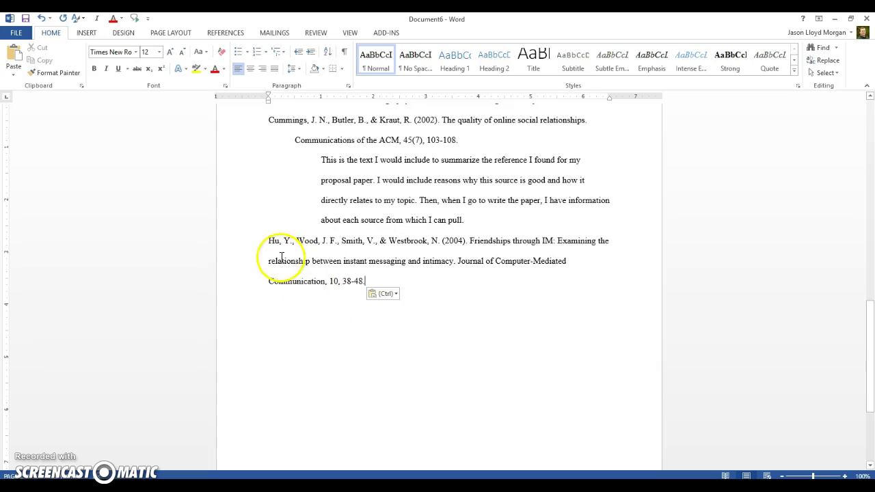
pyautogui.moveTo(278, 241); pyautogui.dragTo(372, 278)
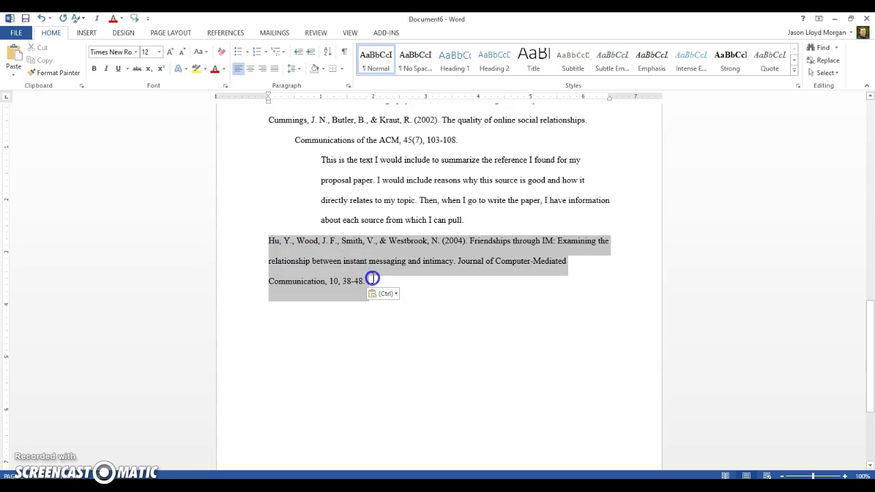
pyautogui.click(349, 86)
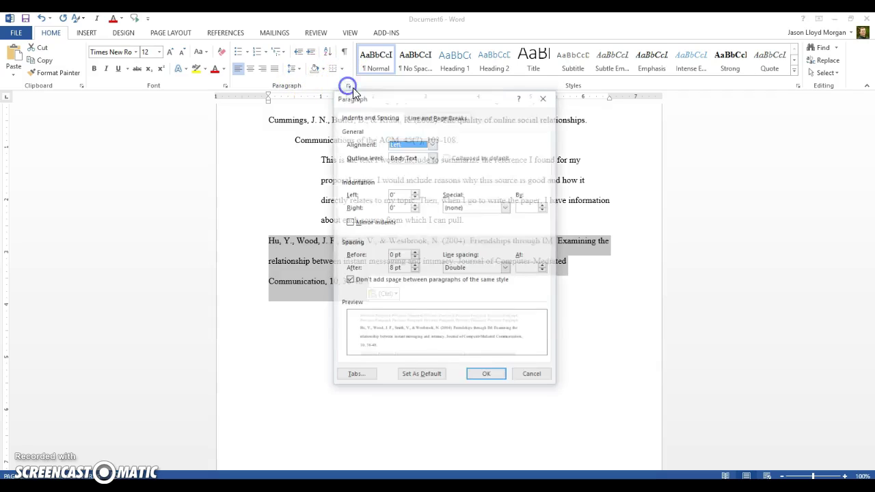
pyautogui.click(470, 207)
pyautogui.click(465, 232)
pyautogui.click(486, 375)
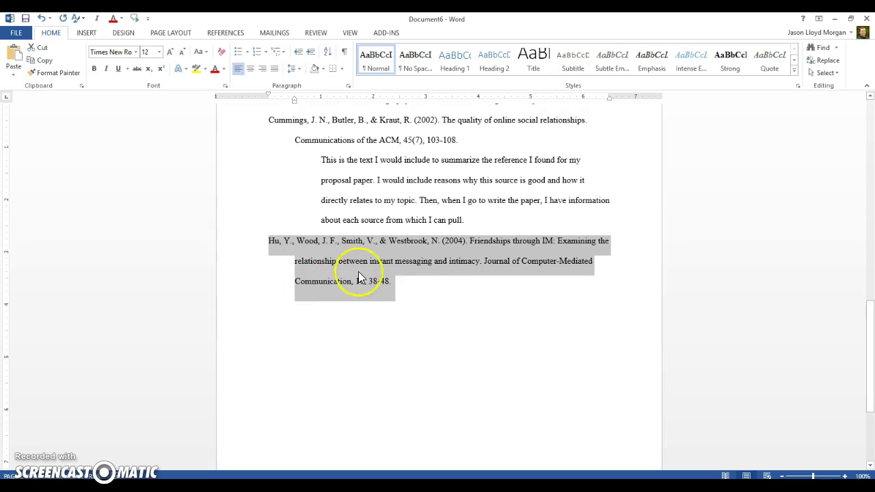
pyautogui.click(400, 281)
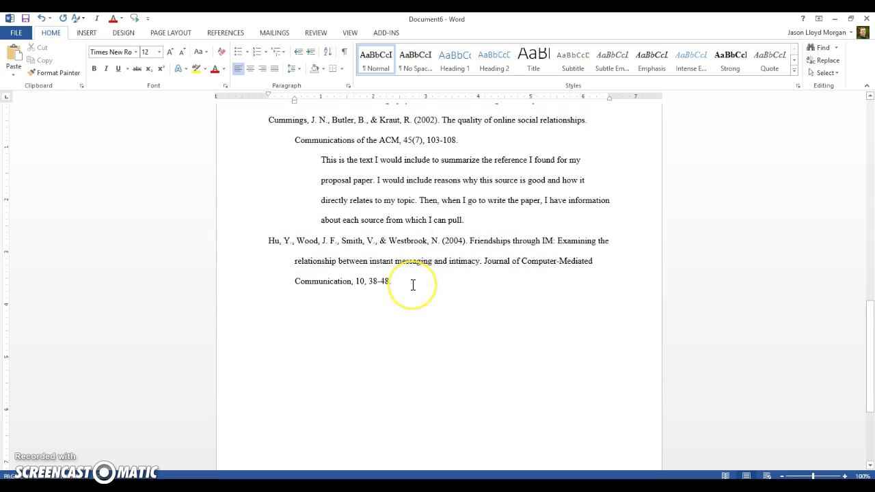
# Step: Copy the summary paragraph from Document3 and paste it as plain text on a new line under the Hu reference
pyautogui.press('Return')
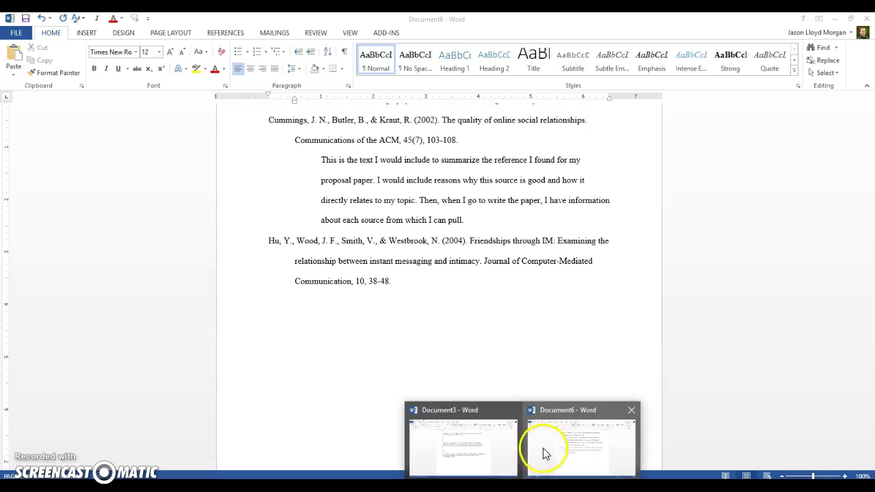
pyautogui.click(483, 451)
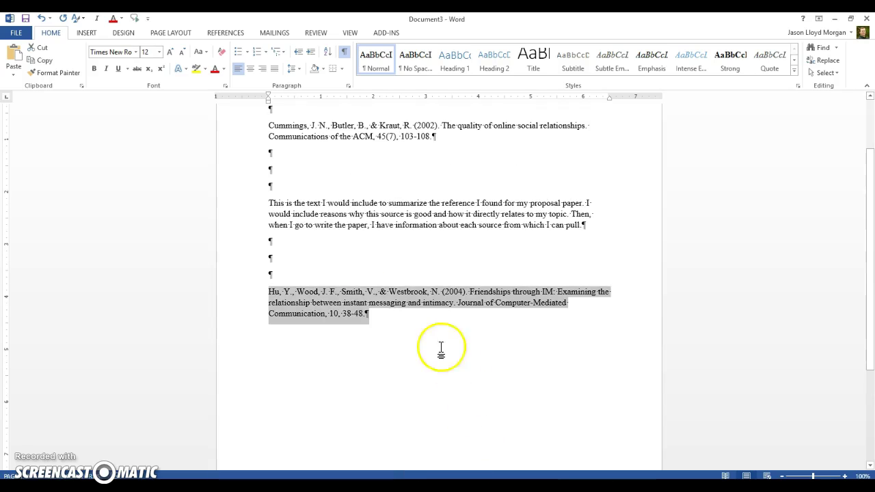
pyautogui.moveTo(280, 202); pyautogui.dragTo(576, 230)
pyautogui.rightClick(493, 205)
pyautogui.click(516, 227)
pyautogui.click(525, 483)
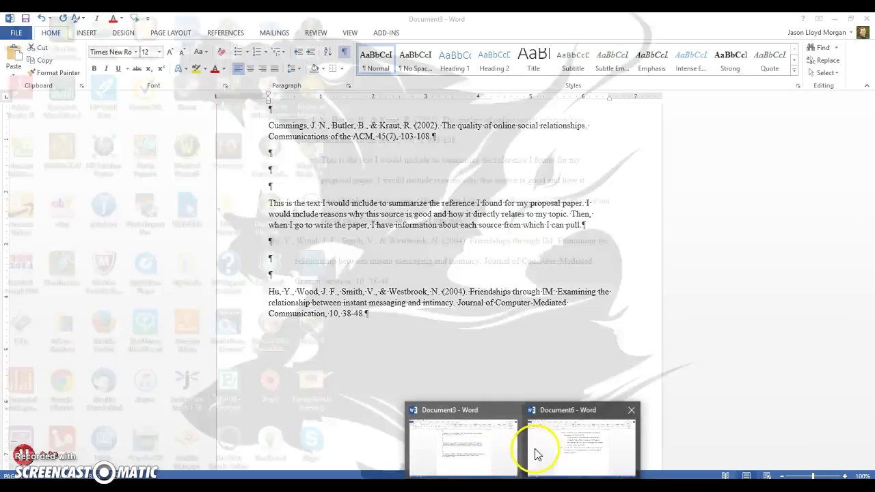
pyautogui.click(536, 455)
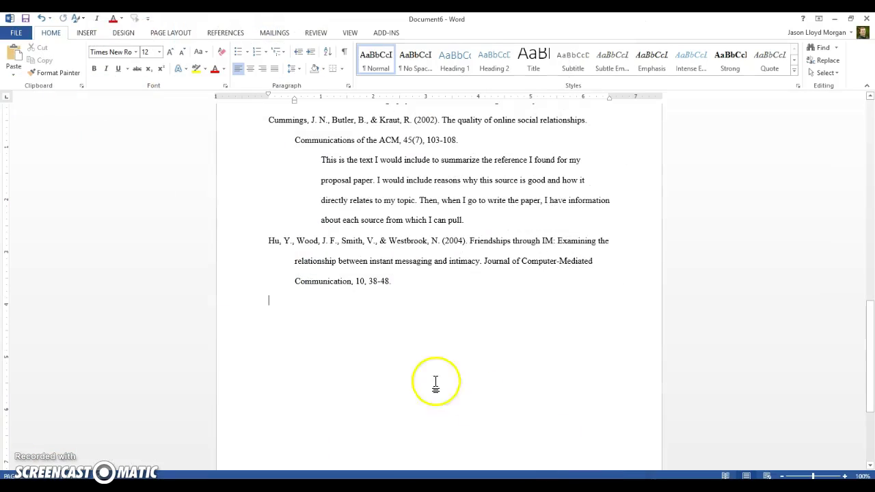
pyautogui.rightClick(267, 299)
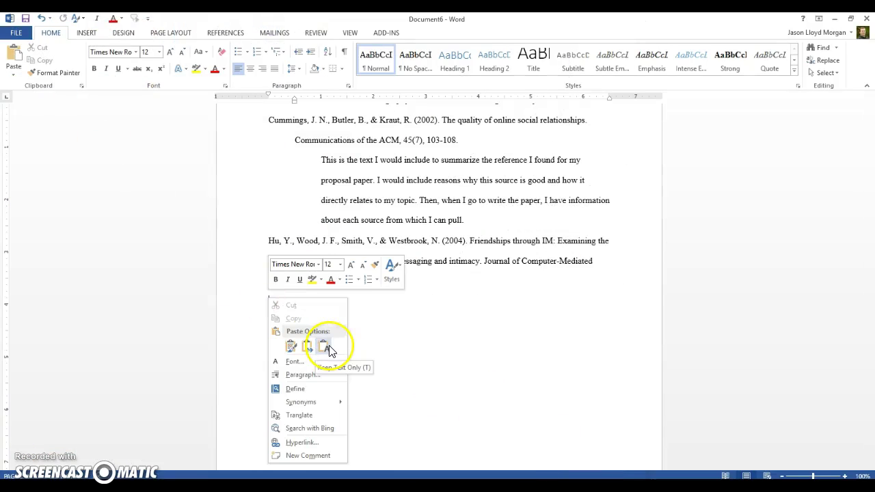
pyautogui.click(327, 346)
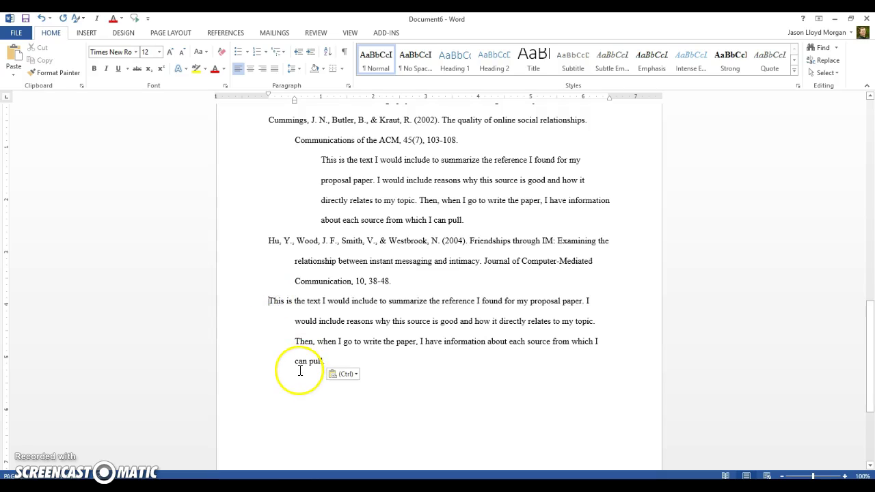
# Step: Indent the pasted summary one inch as a block, removing the first-line indent
pyautogui.press('Tab')
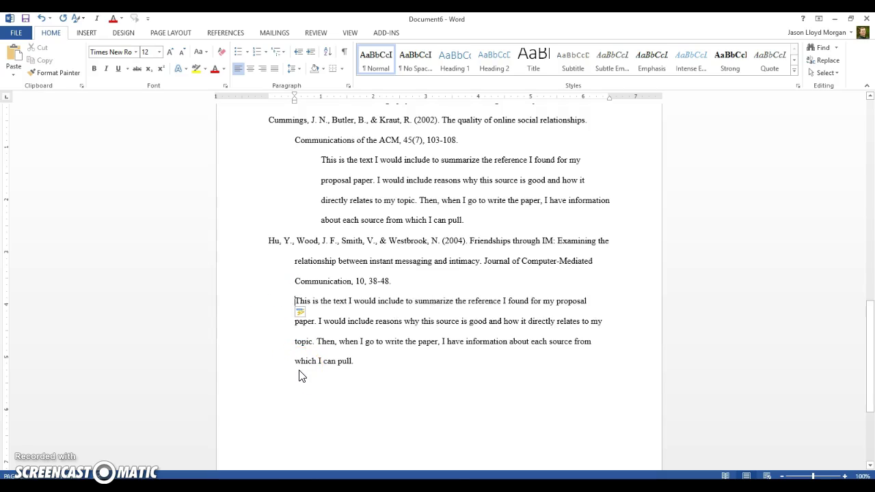
pyautogui.press('Tab')
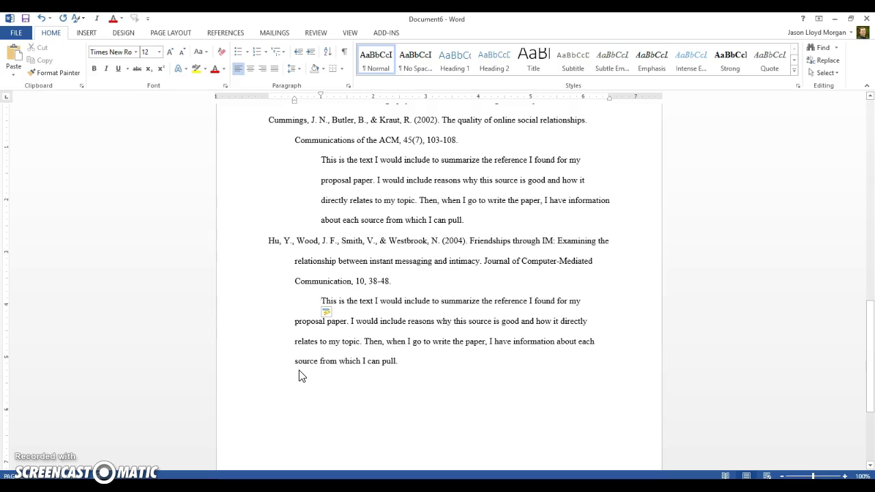
pyautogui.press('Tab')
pyautogui.press('BackSpace')
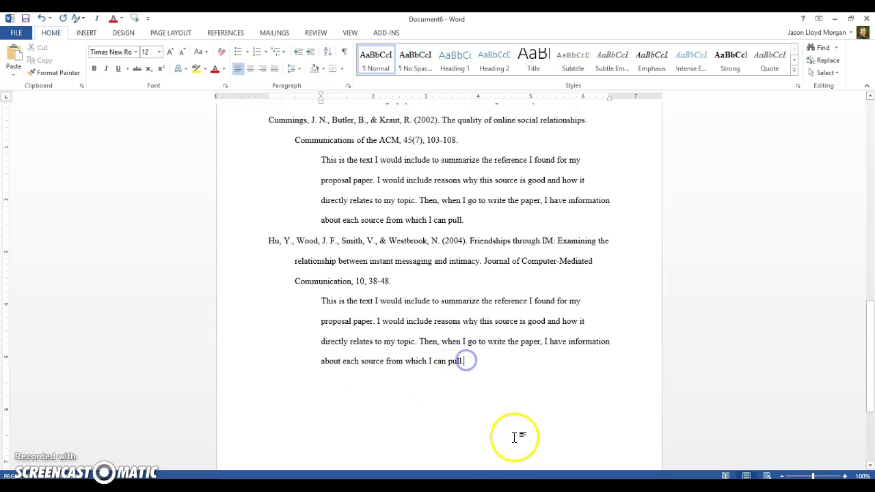
pyautogui.scroll(2, 522, 417)
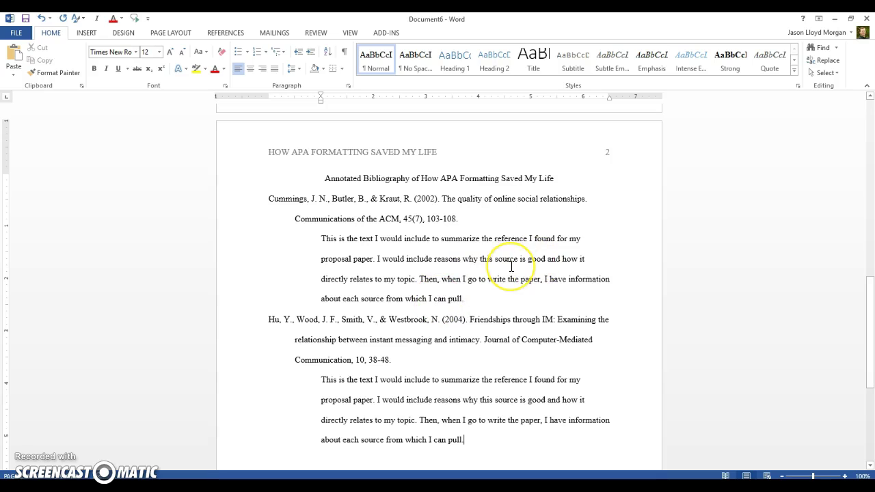
pyautogui.scroll(-2, 451, 257)
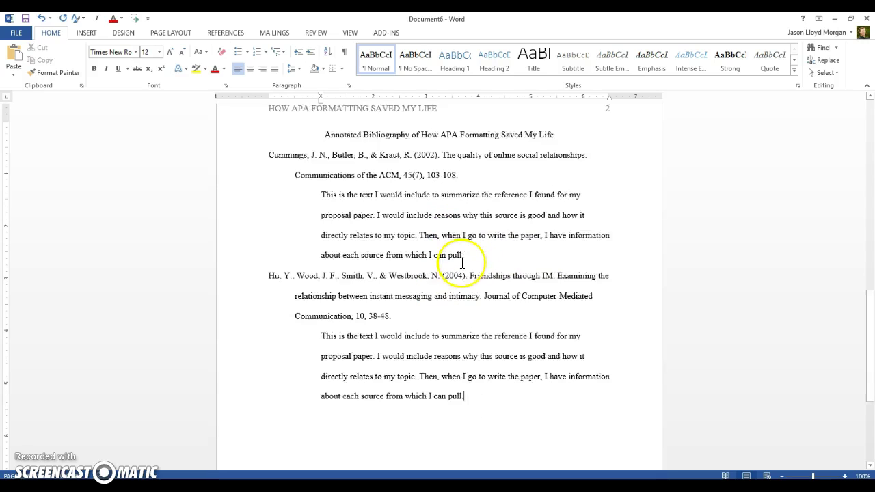
pyautogui.scroll(1, 484, 293)
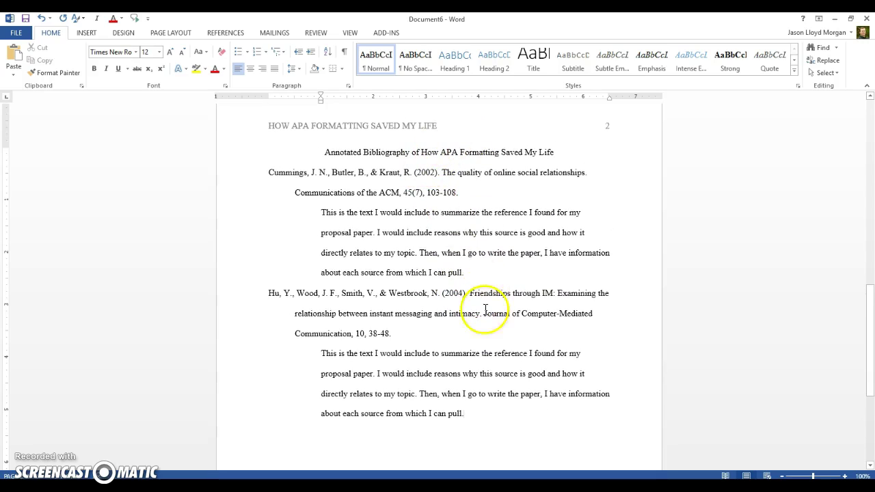